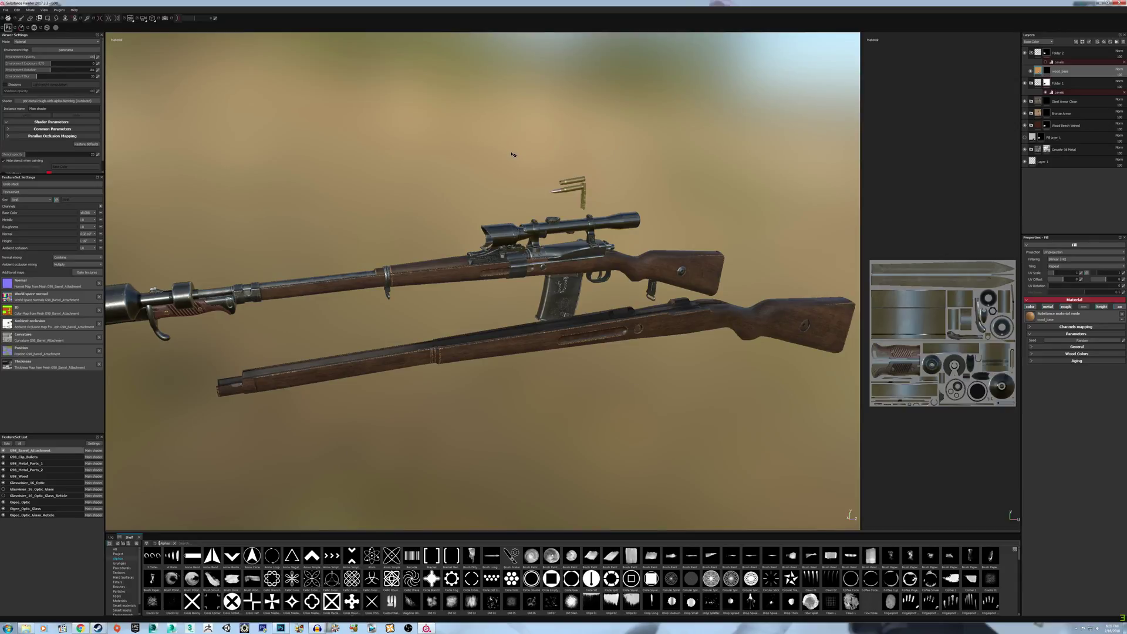
Zoom in on the rifle's scope and magazine and orbit the view around it.
right_click_drag(511, 154, 603, 340, "alt")
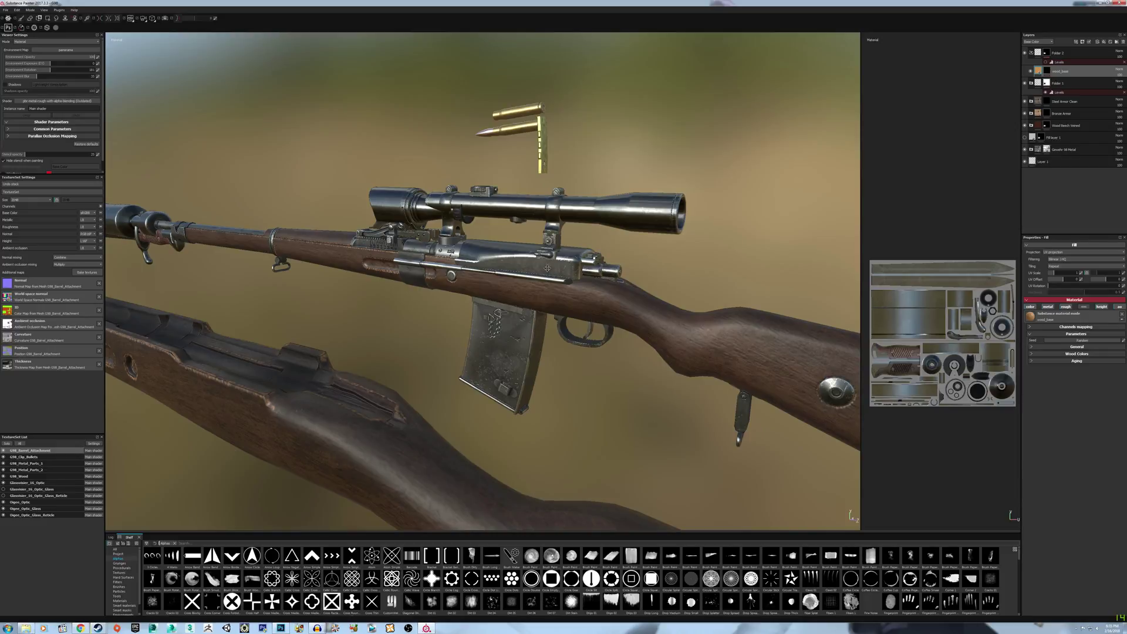
left_click_drag(547, 268, 546, 334, "alt")
left_click(7, 10)
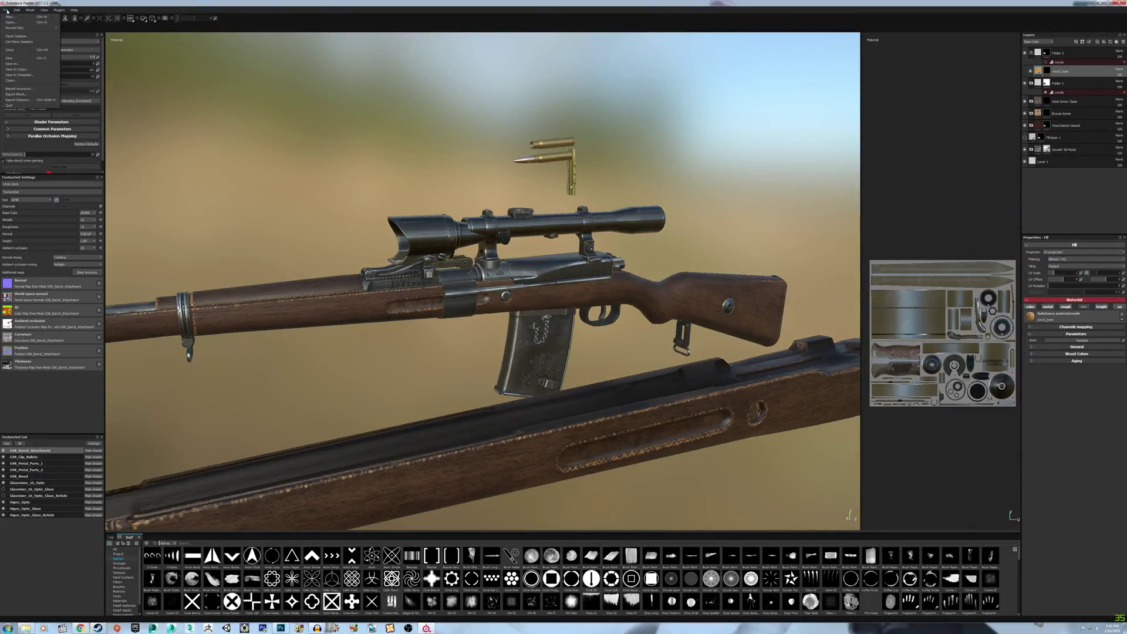
left_click(35, 101)
left_click(463, 227)
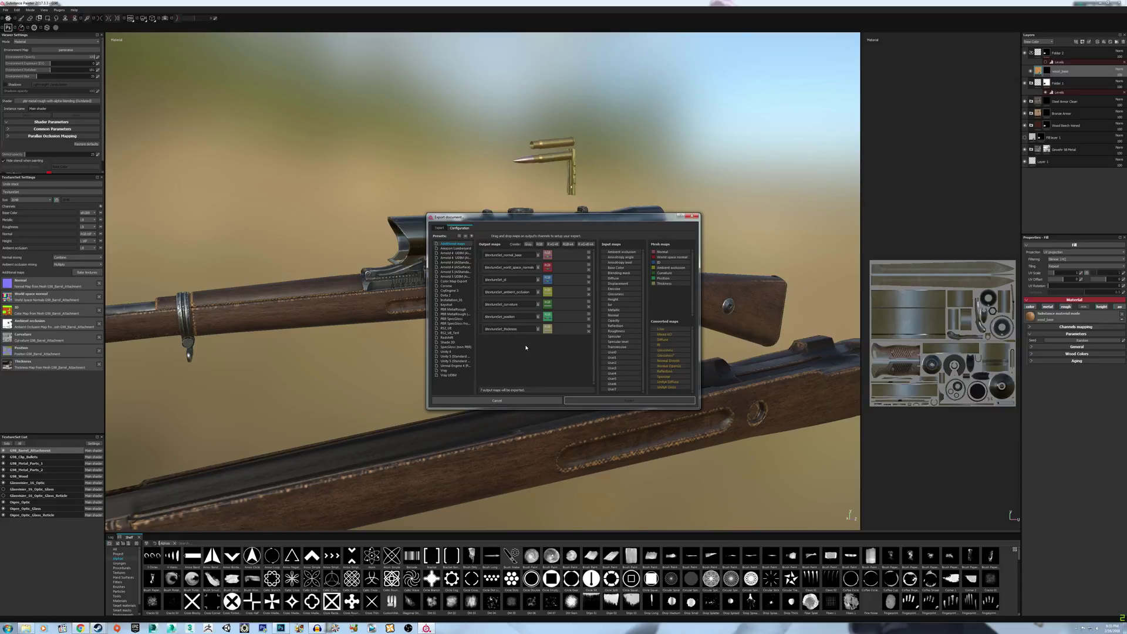
left_click(450, 329)
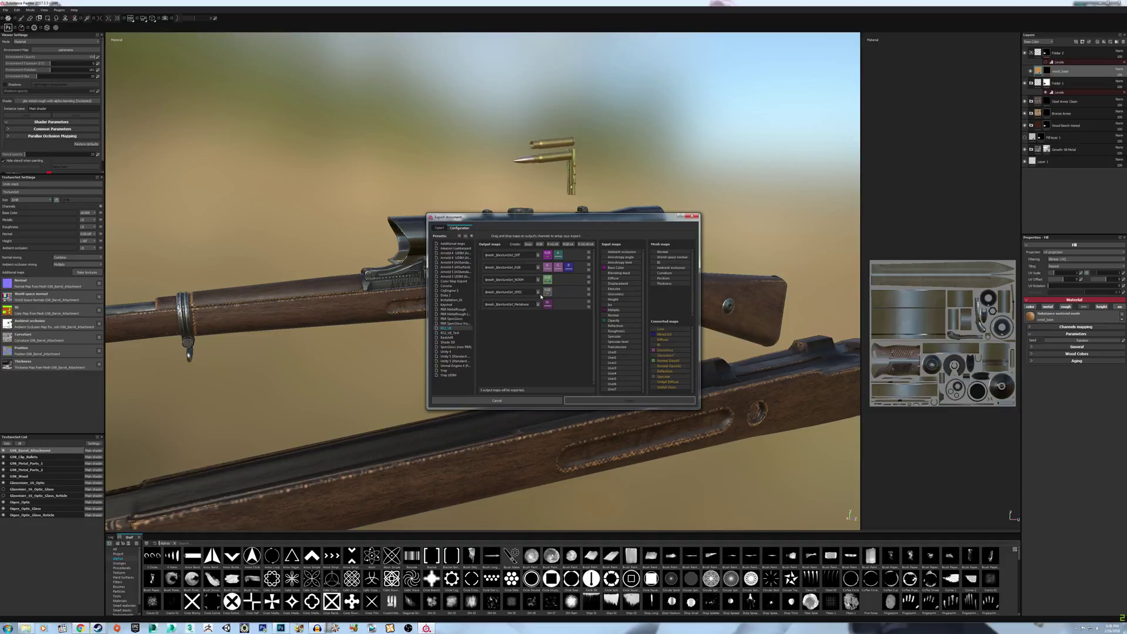
left_click(496, 400)
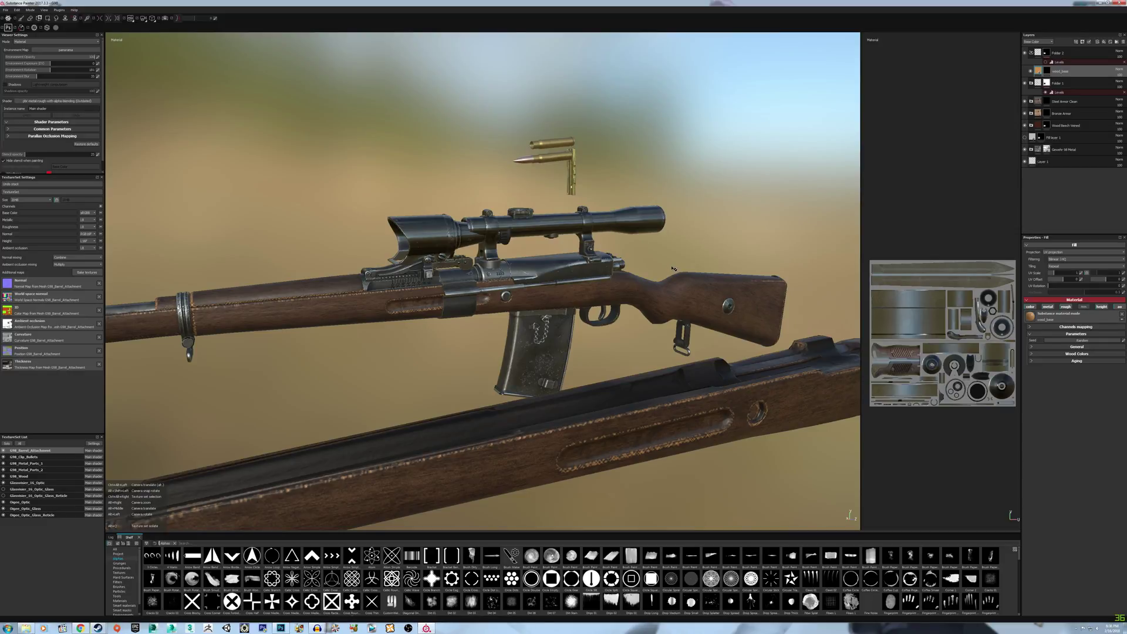
left_click_drag(603, 227, 540, 257, "alt")
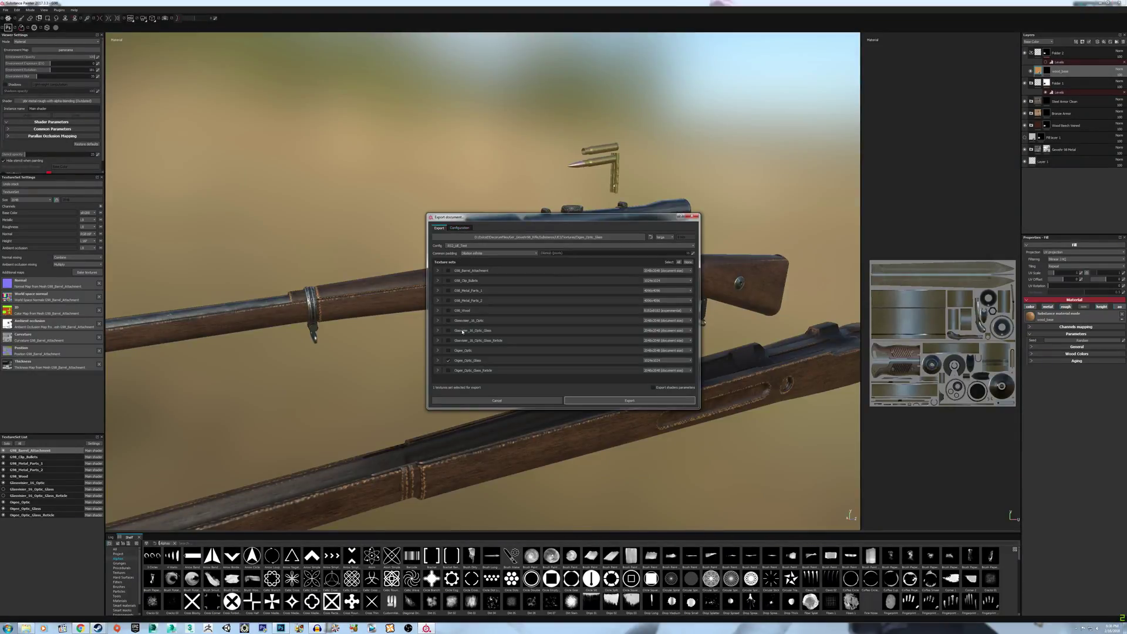
Swap Oigee_Optic_Glass for G98_Barrel_Attachment, output to Desktop, with RS2_UE config.
left_click(449, 360)
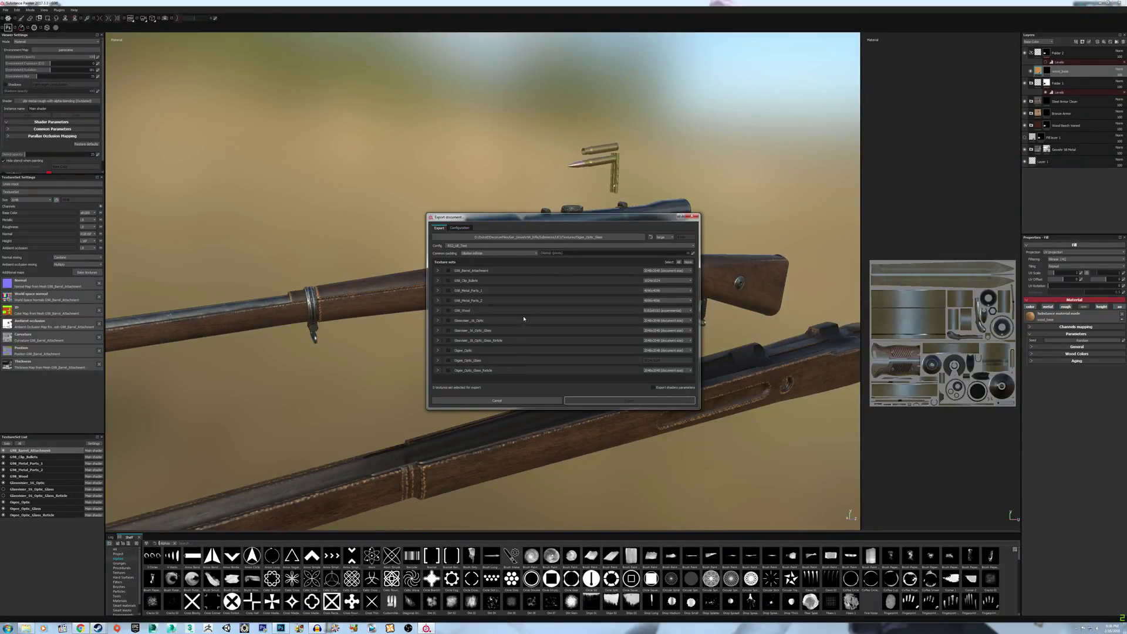
left_click(448, 271)
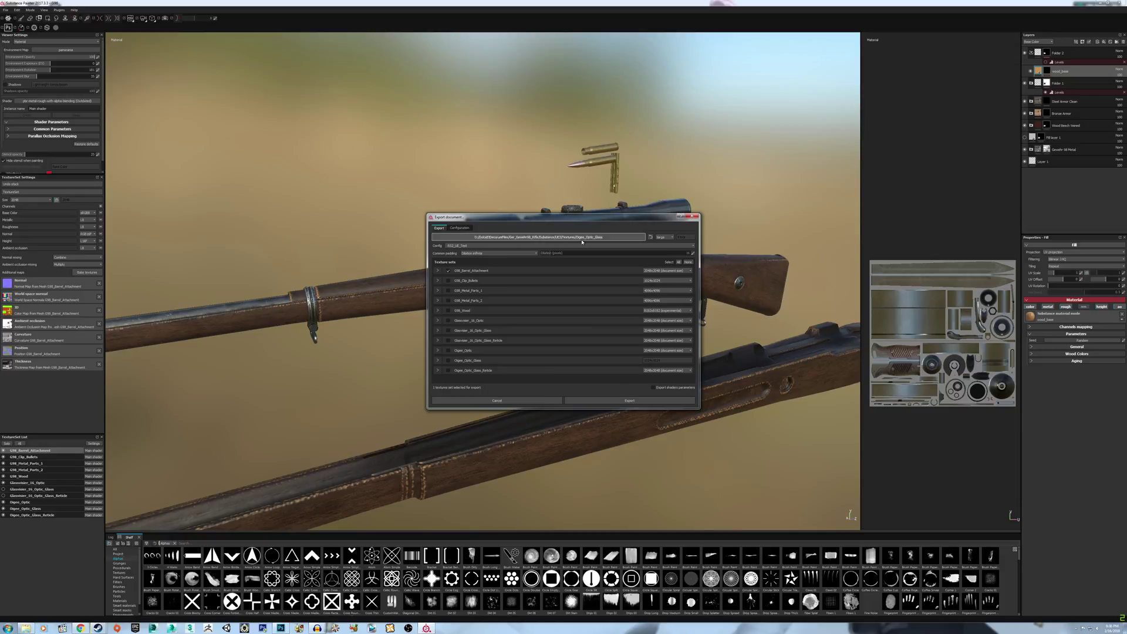
left_click(637, 237)
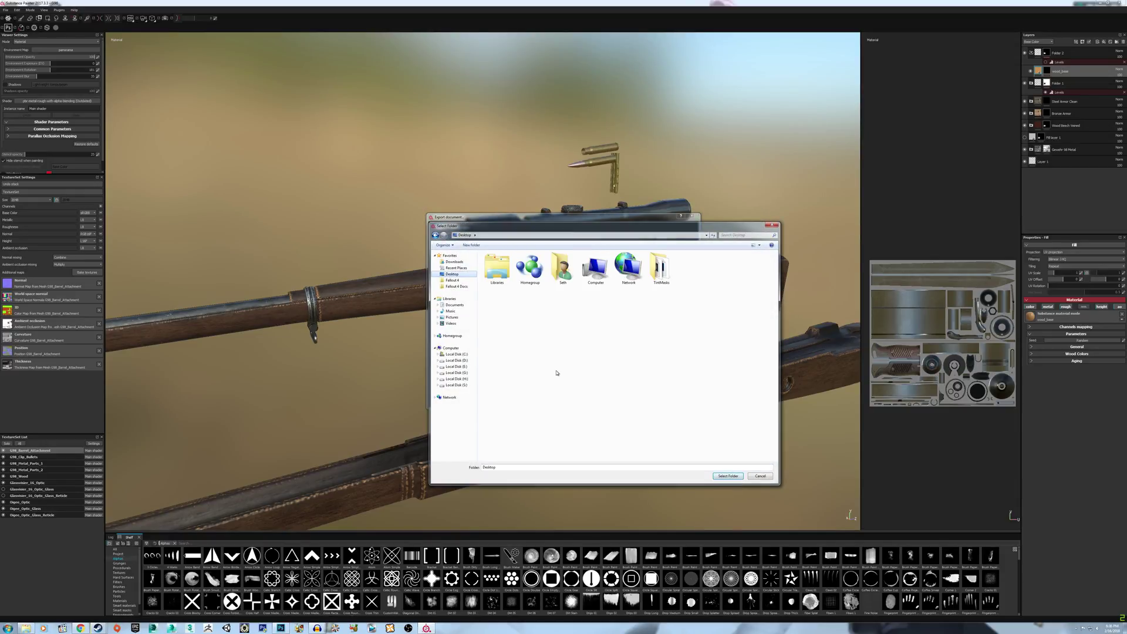
left_click(721, 478)
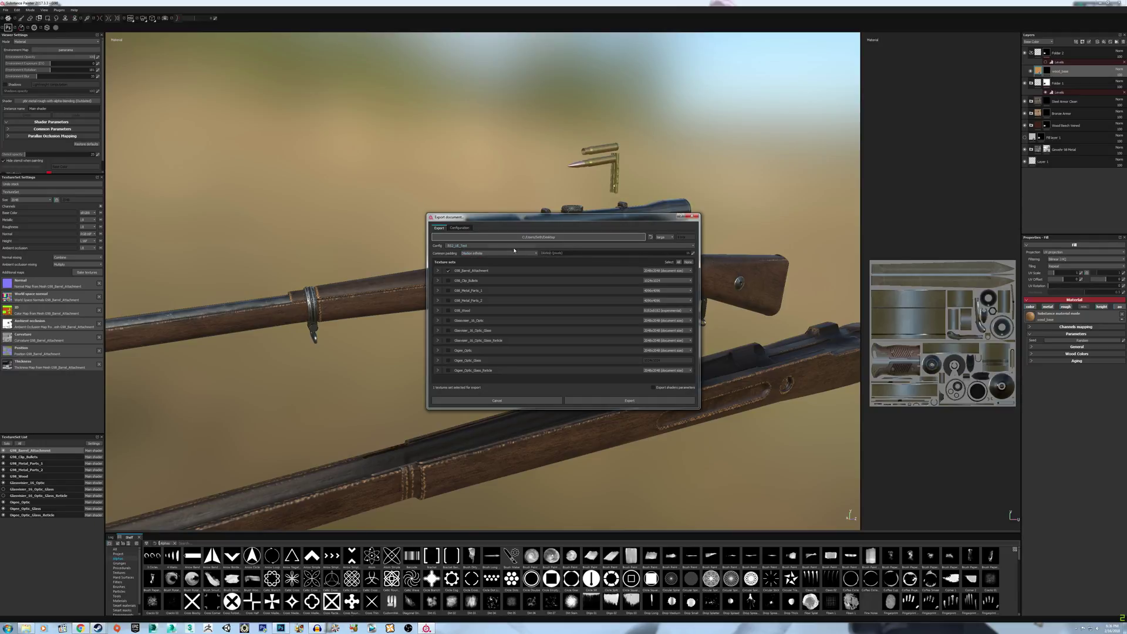
left_click(503, 247)
left_click(482, 277)
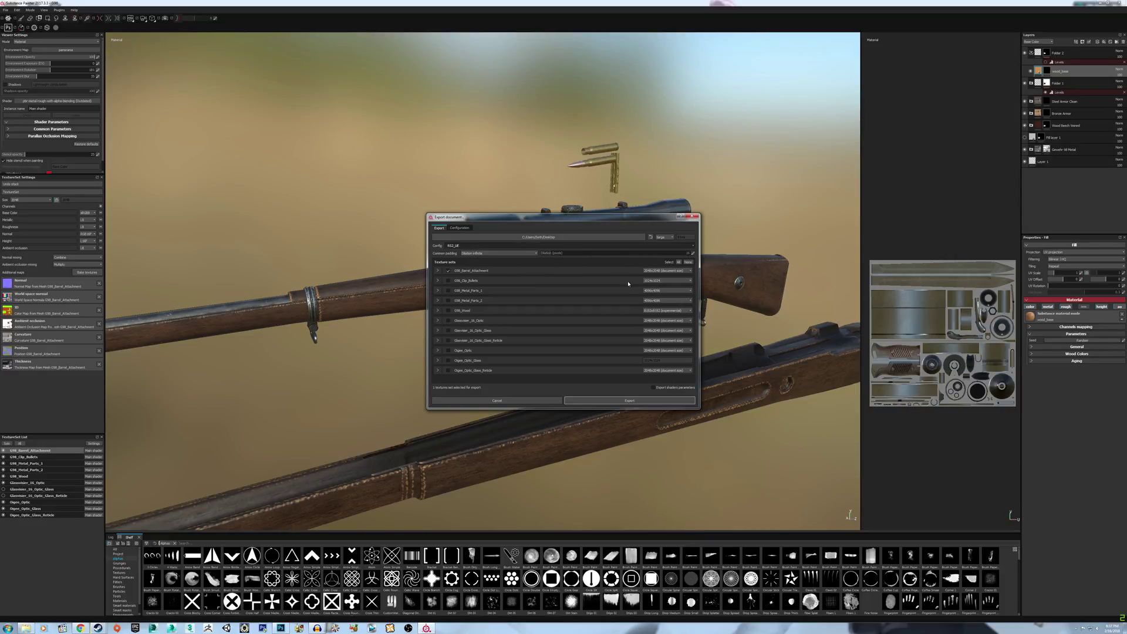
Review the RS2_UE RGB and Metalness output map names, then run the export.
left_click(459, 228)
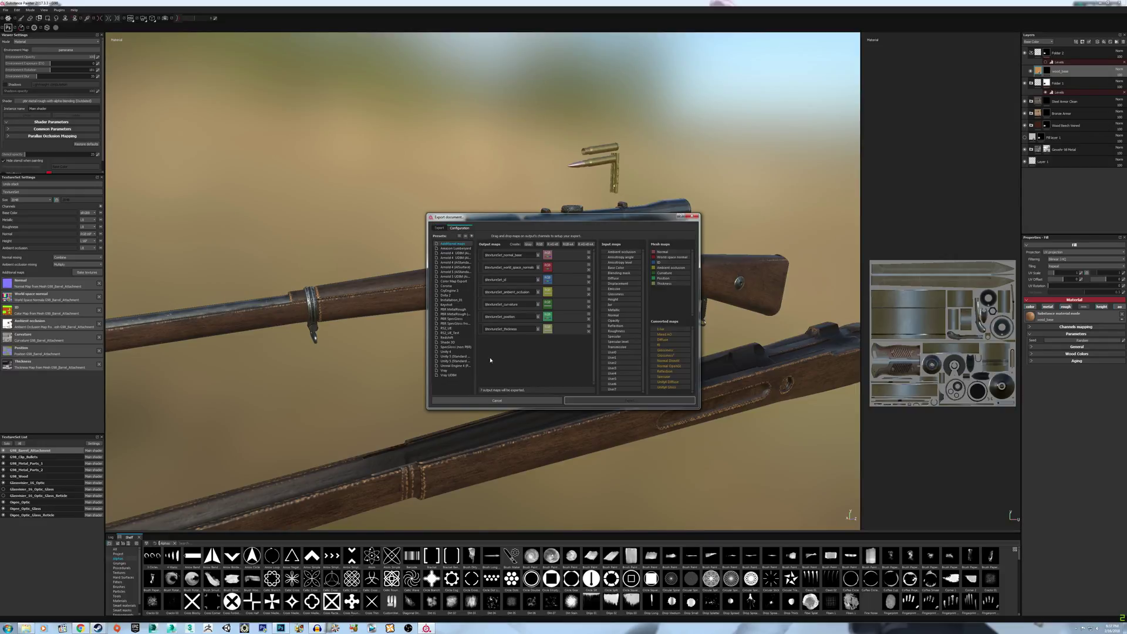
left_click(452, 329)
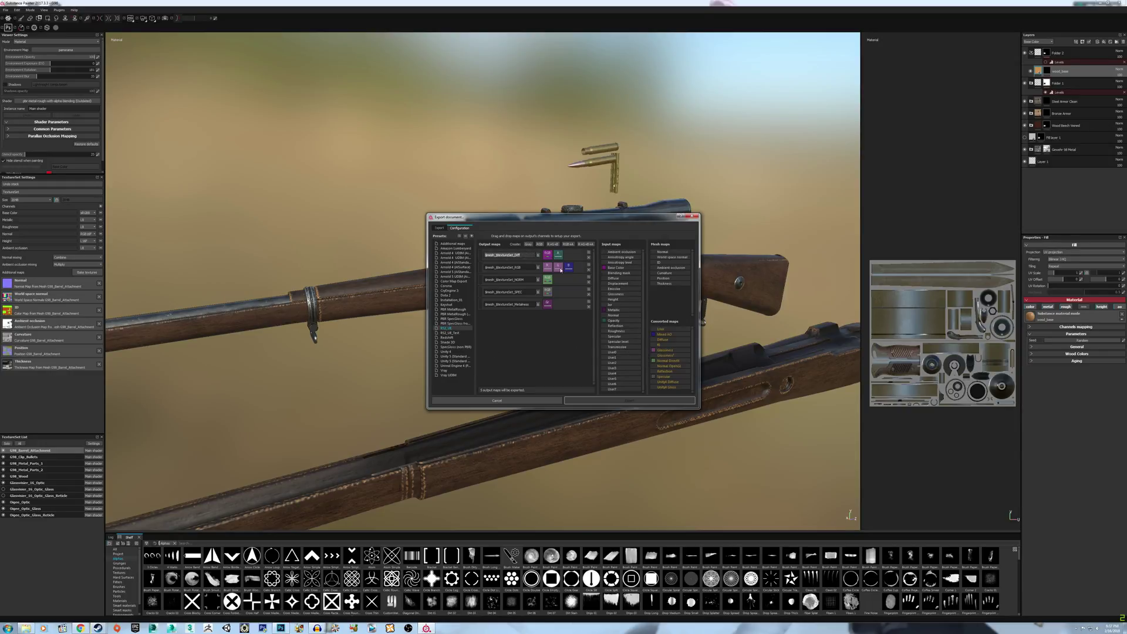
left_click(518, 267)
left_click(533, 305)
key("shift+Left")
key("shift+Left")
key("shift+Left")
key("shift+Left")
key("shift+Left")
key("shift+Left")
key("shift+Left")
key("shift+Left")
key("shift+Left")
left_click(534, 309)
left_click(506, 401)
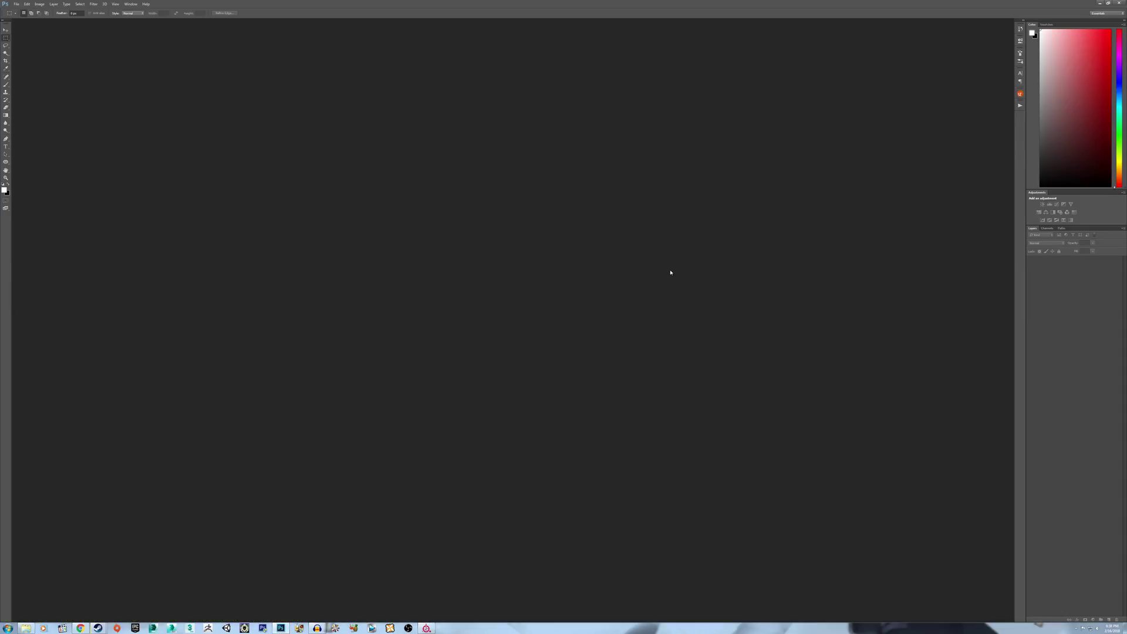
Open the G98_Barrel_Attachment Diff, Metalness and SPEC .tga files from the Desktop.
left_click(16, 4)
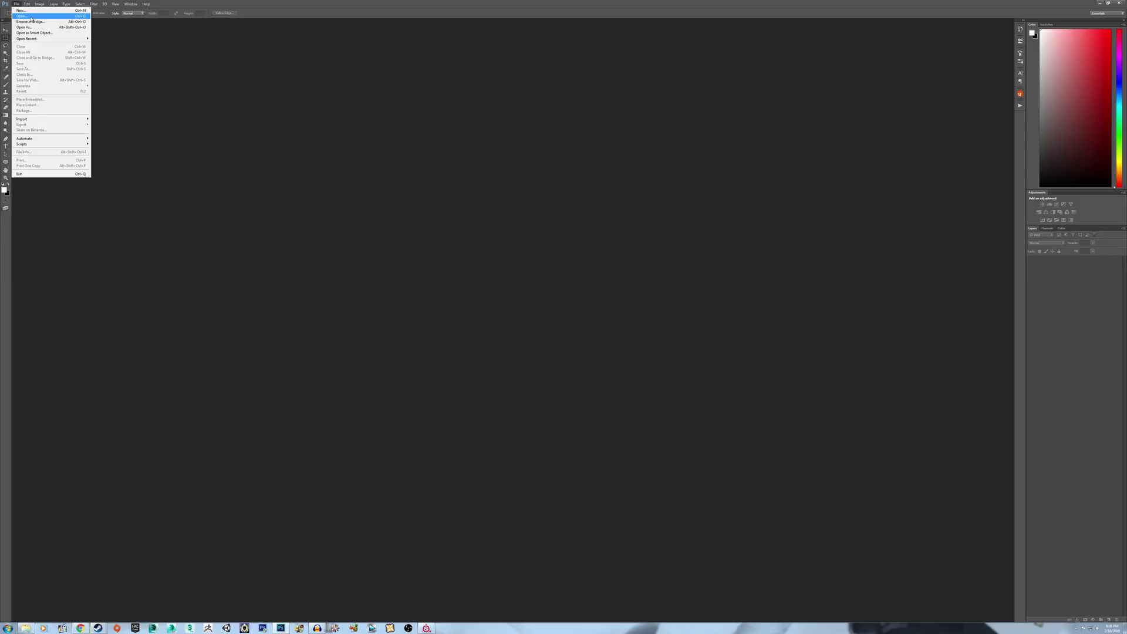
left_click(23, 16)
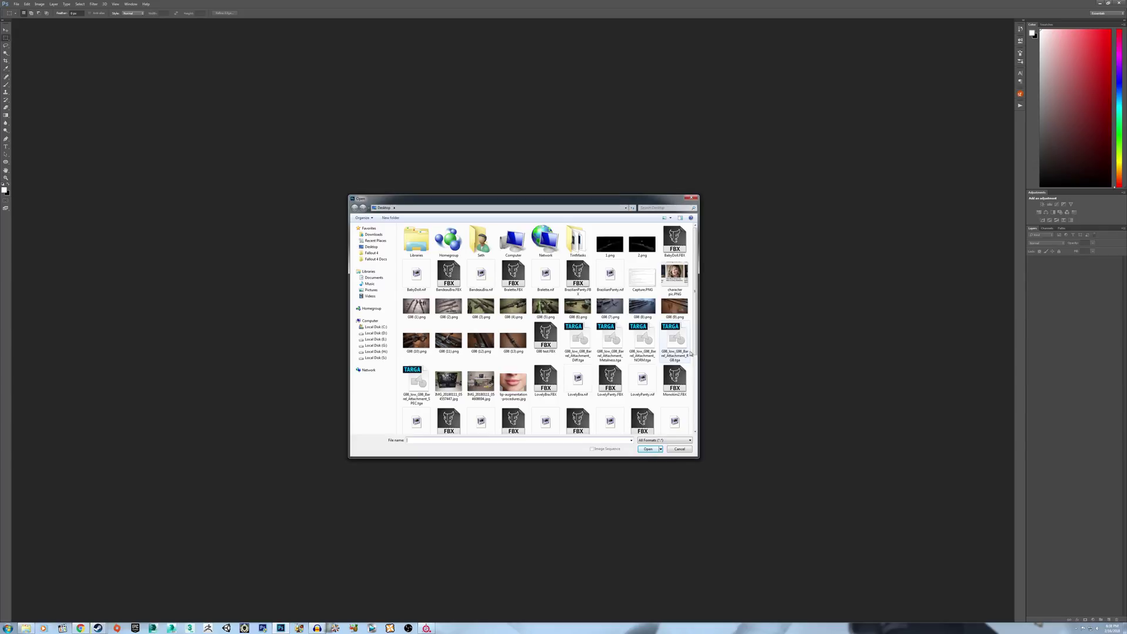
scroll(643, 361, "down", 1)
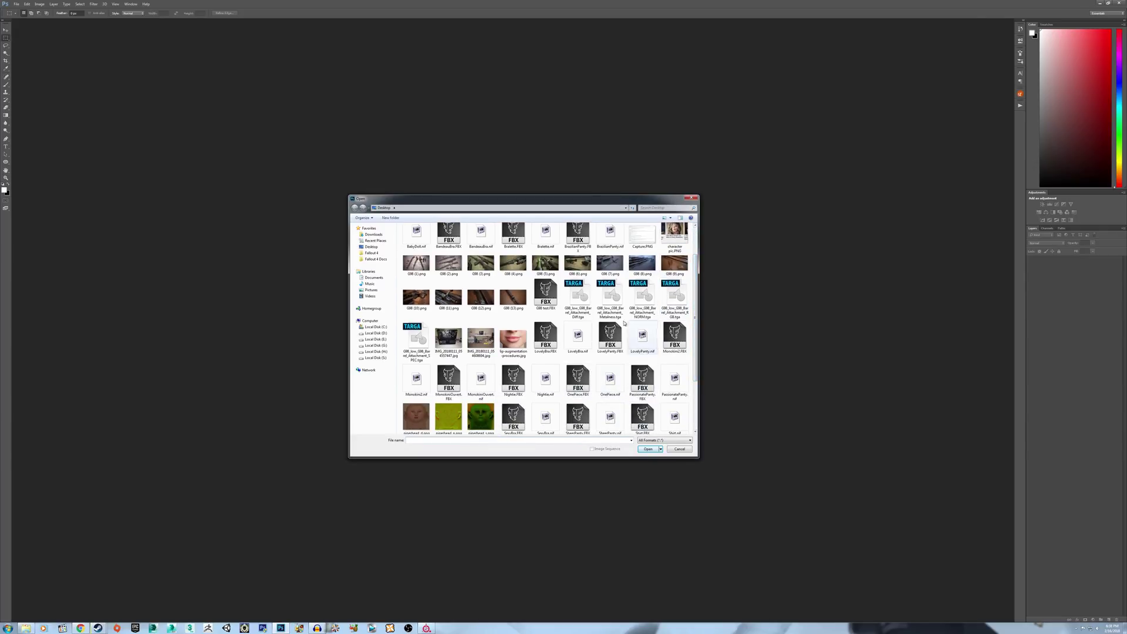
left_click(581, 298)
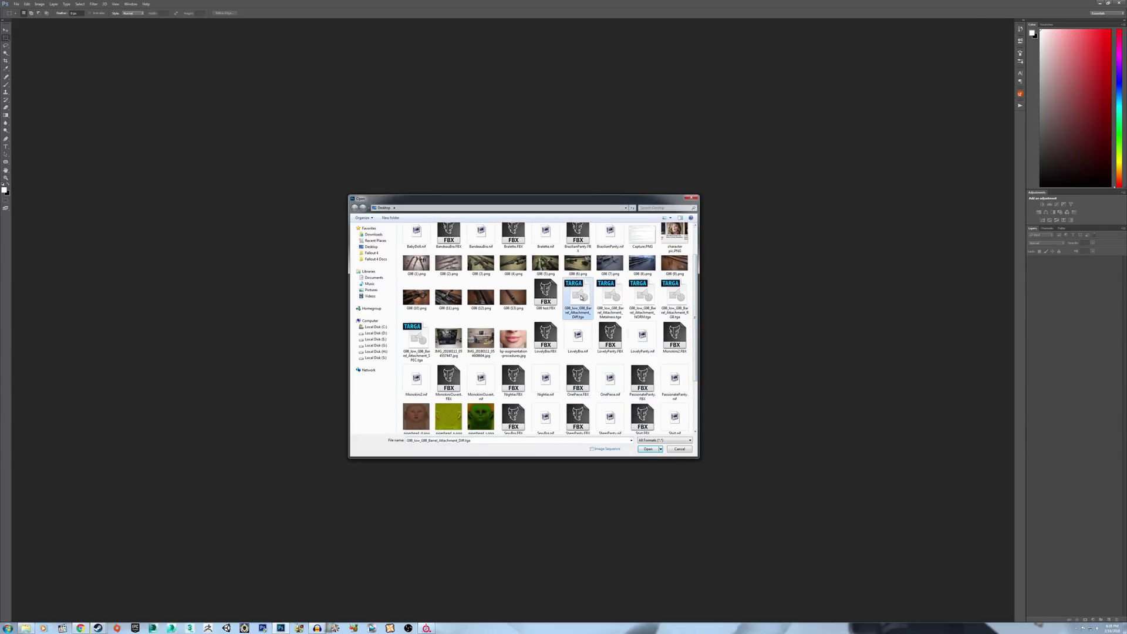
left_click(613, 307, "ctrl")
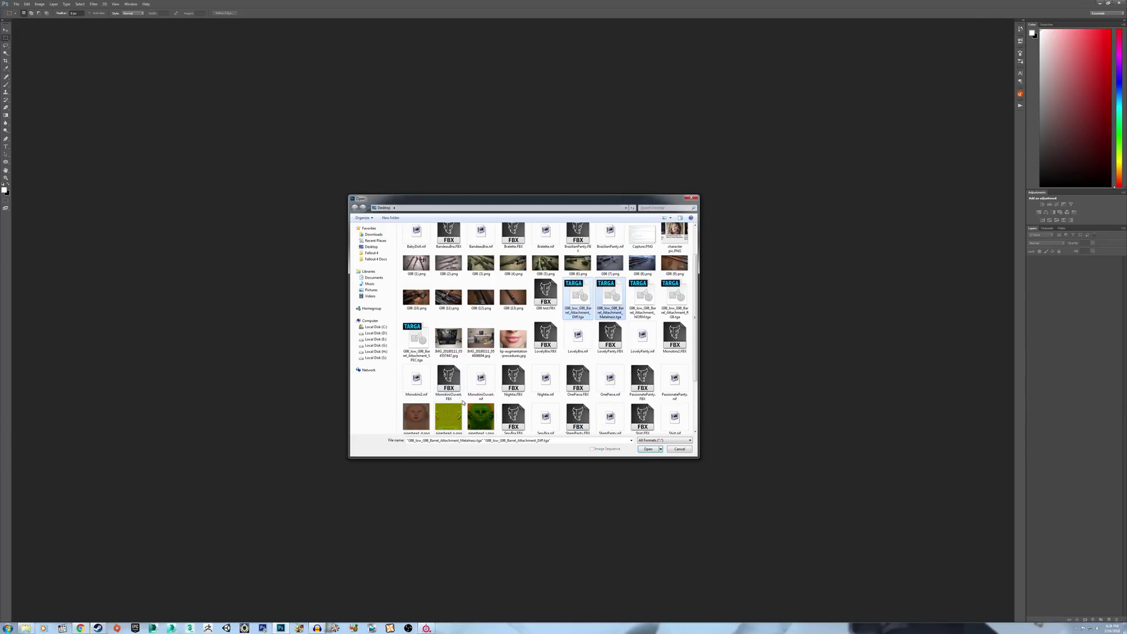
left_click(438, 346, "ctrl")
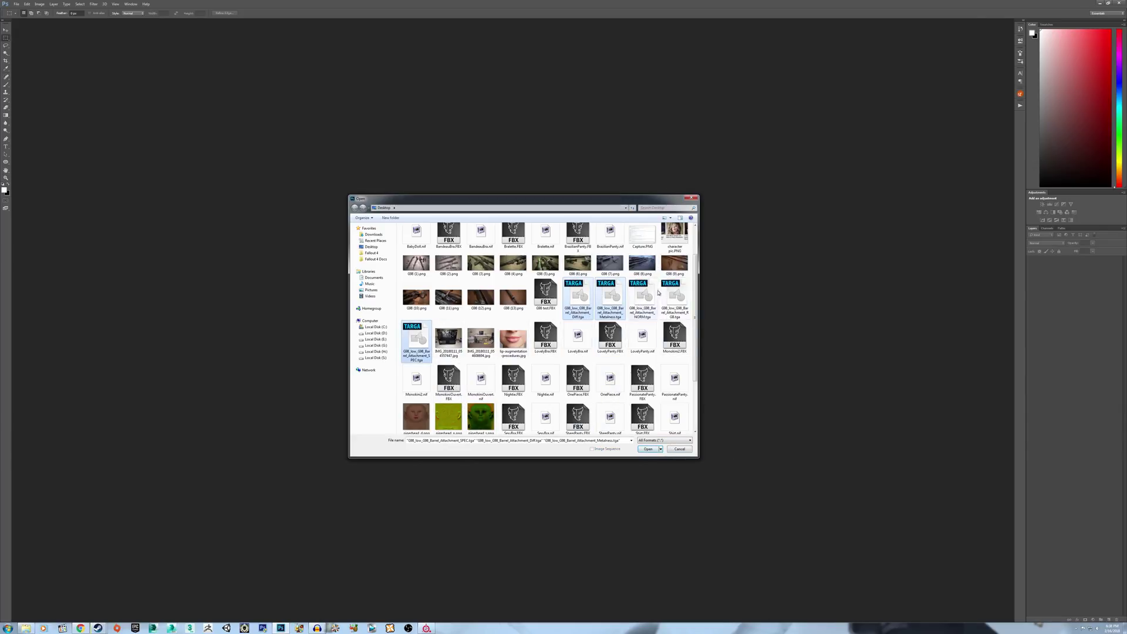
left_click(648, 449)
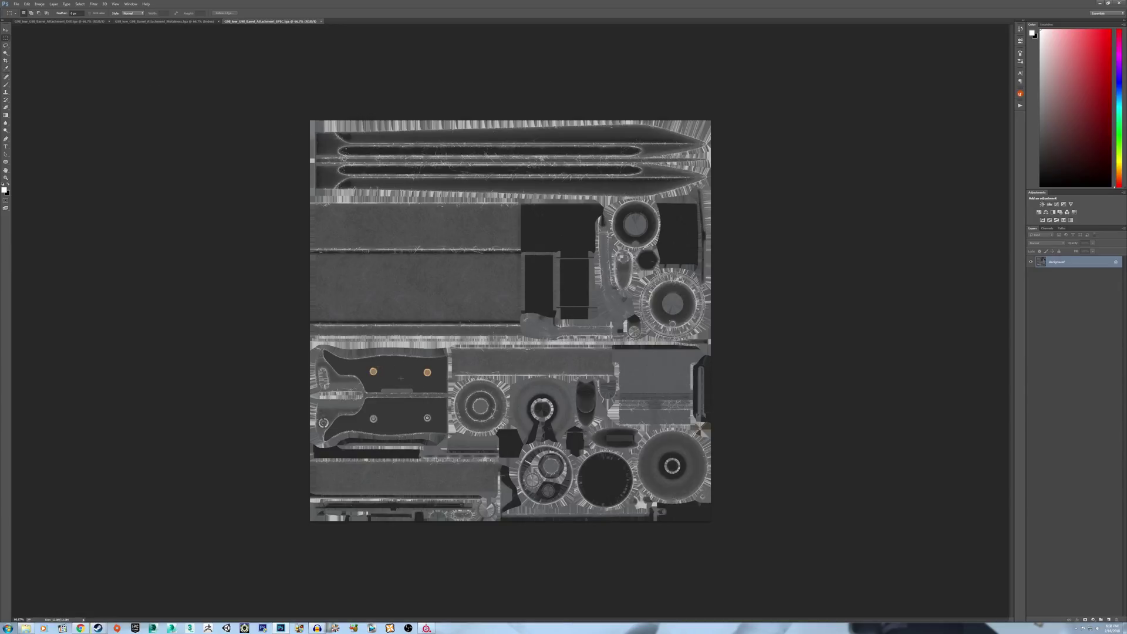
Flip between the Diff and SPEC documents and select all of the SPEC image.
key("ctrl+Tab")
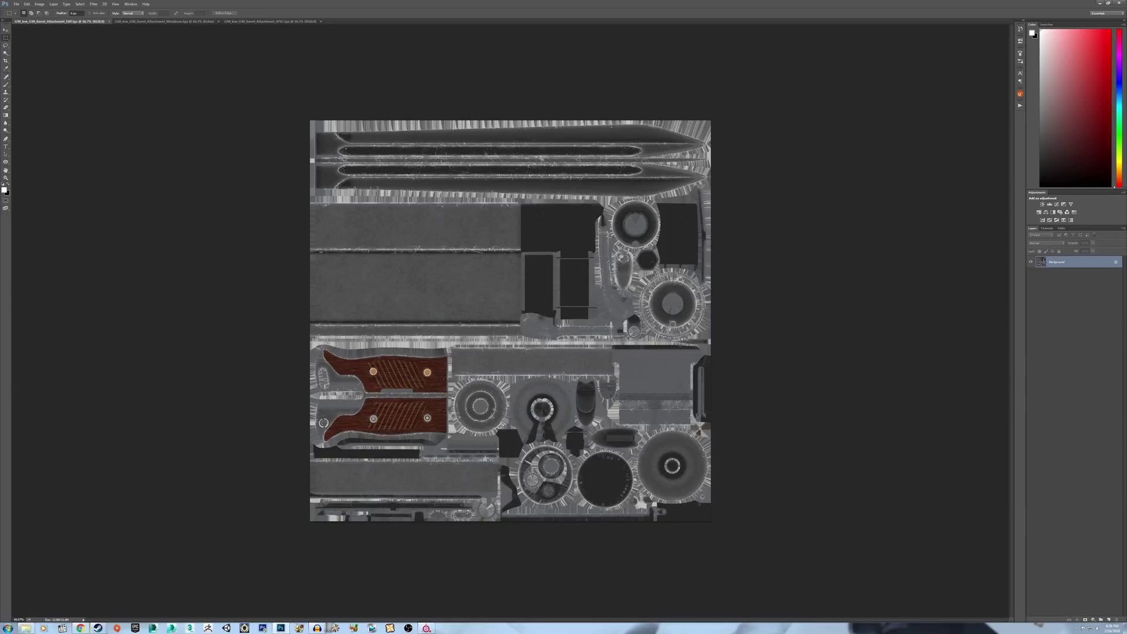
left_click(267, 21)
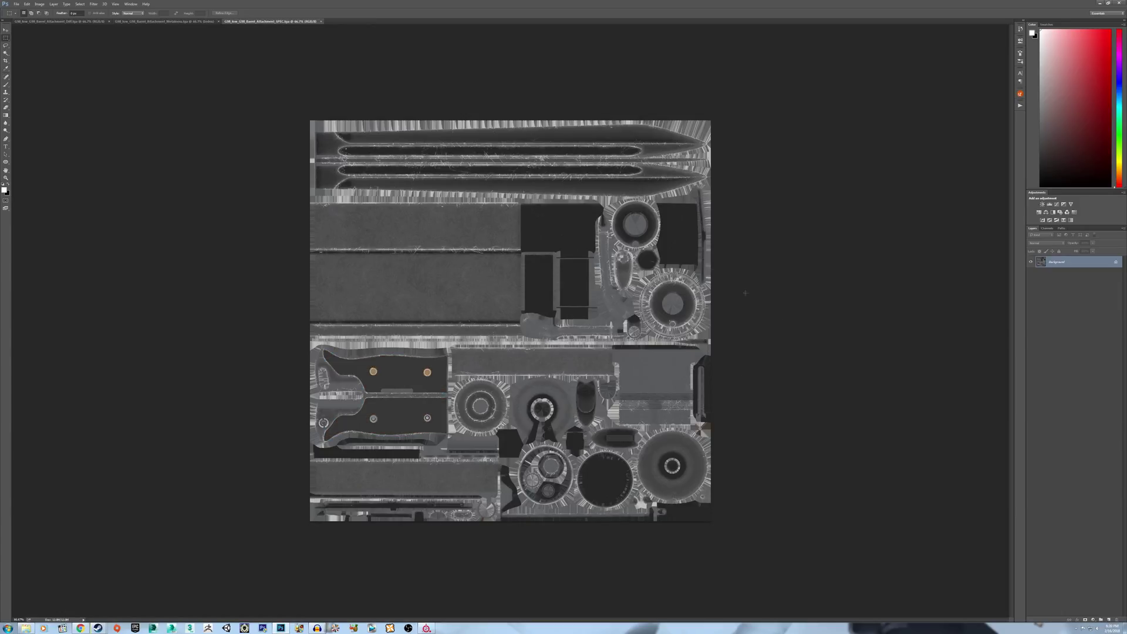
key("ctrl+a")
left_click(78, 22)
left_click(271, 21)
Unlock the Diff background, paste the specular onto a new layer, and add a mask.
left_click(85, 22)
double_click(1056, 264)
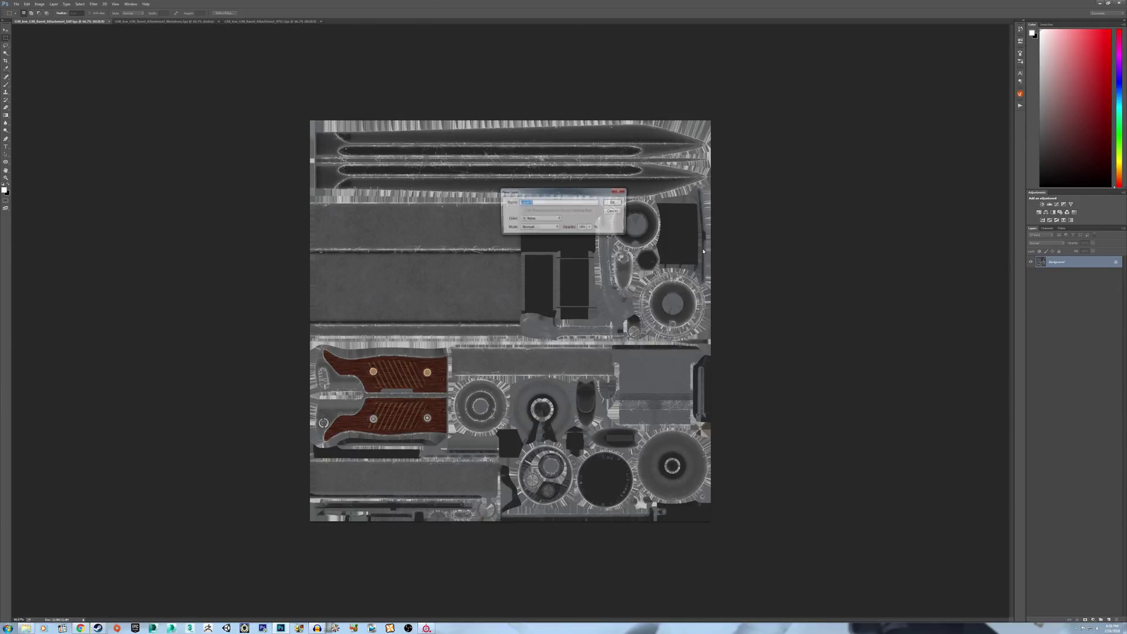
key("Return")
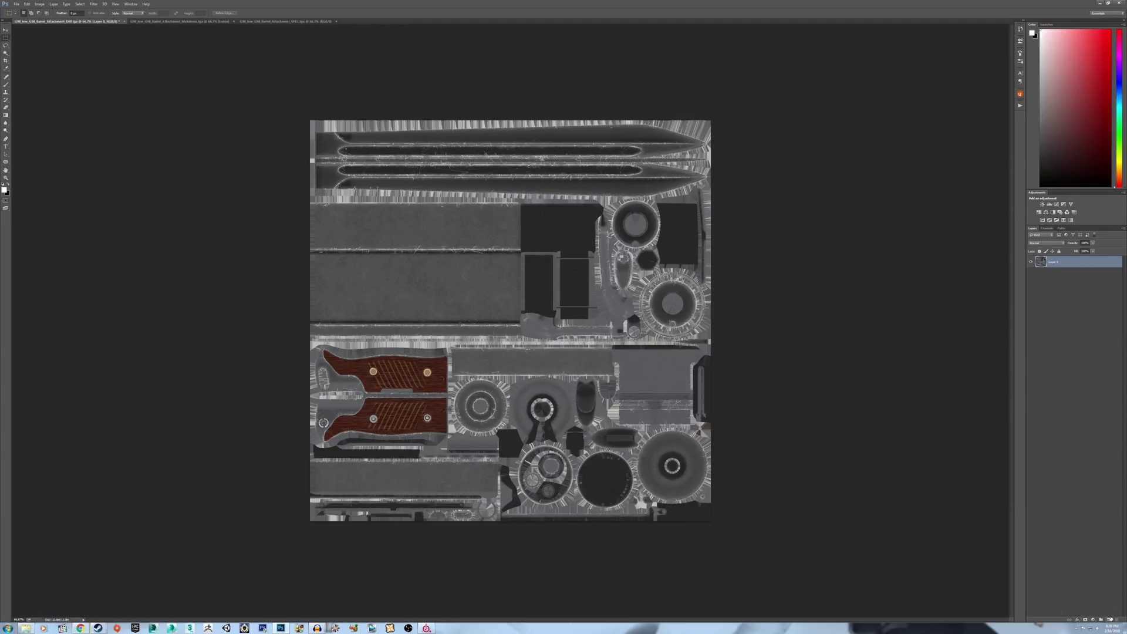
left_click(1110, 619)
key("ctrl+v")
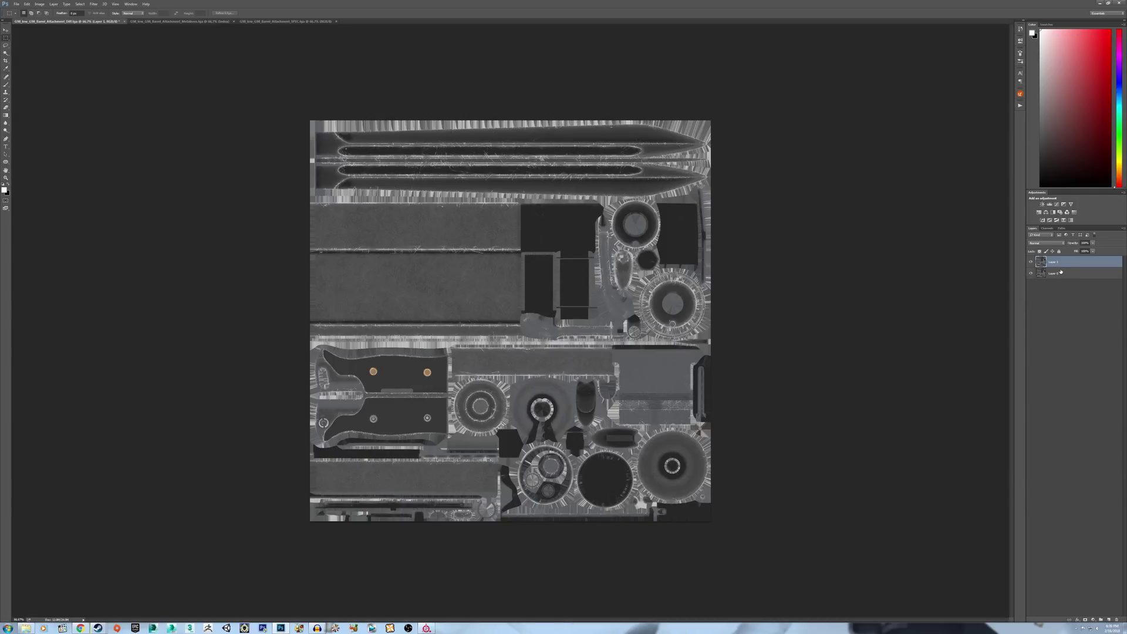
left_click(1085, 619)
Paste the whole Metalness map into the Layer 1 Mask channel and deselect.
left_click(184, 22)
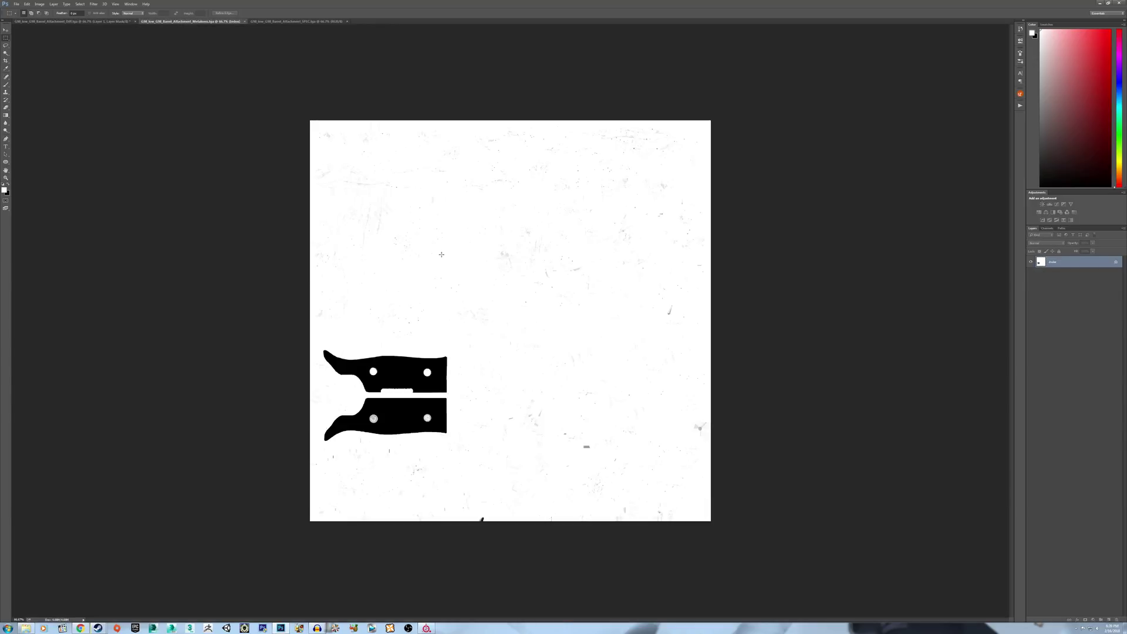
key("ctrl+a")
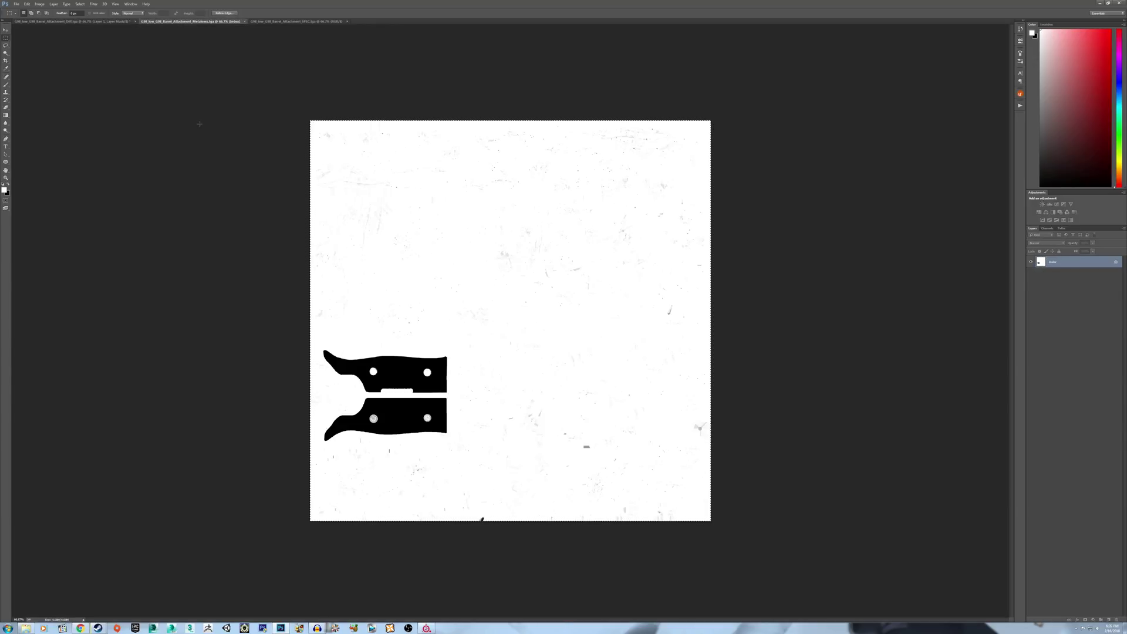
key("ctrl+shift+Tab")
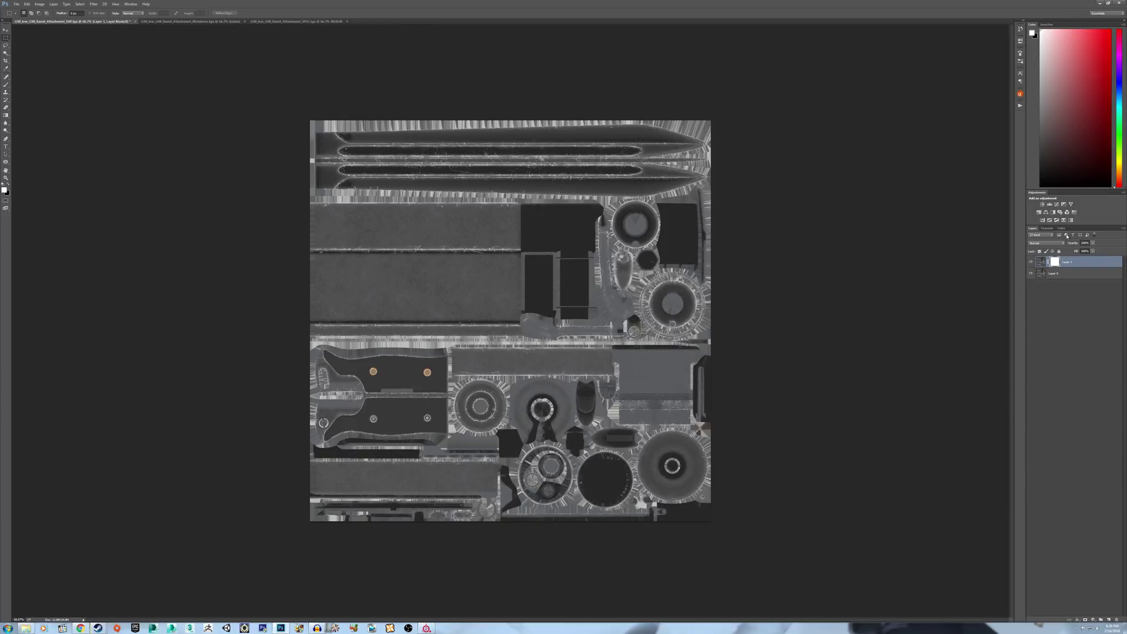
left_click(1046, 228)
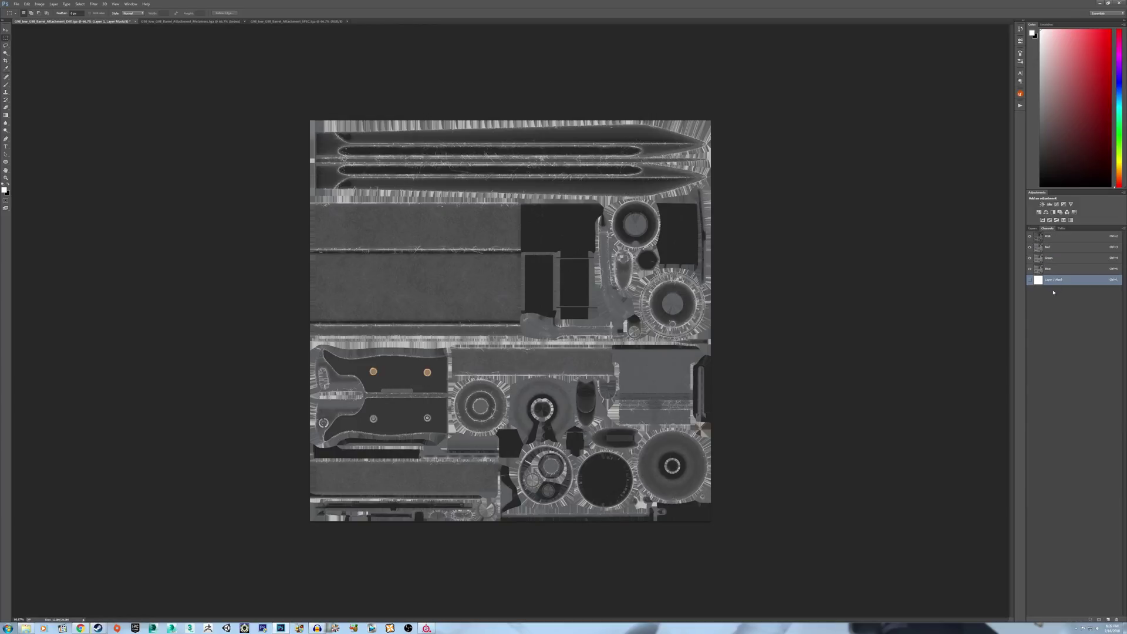
left_click(1029, 236)
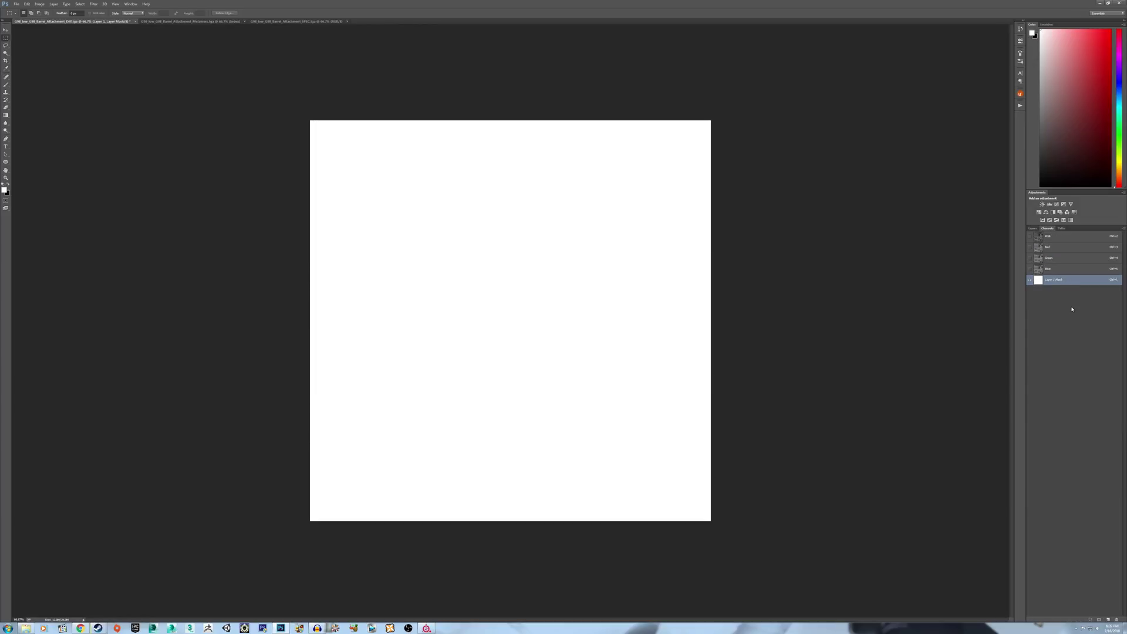
key("ctrl+v")
key("ctrl+d")
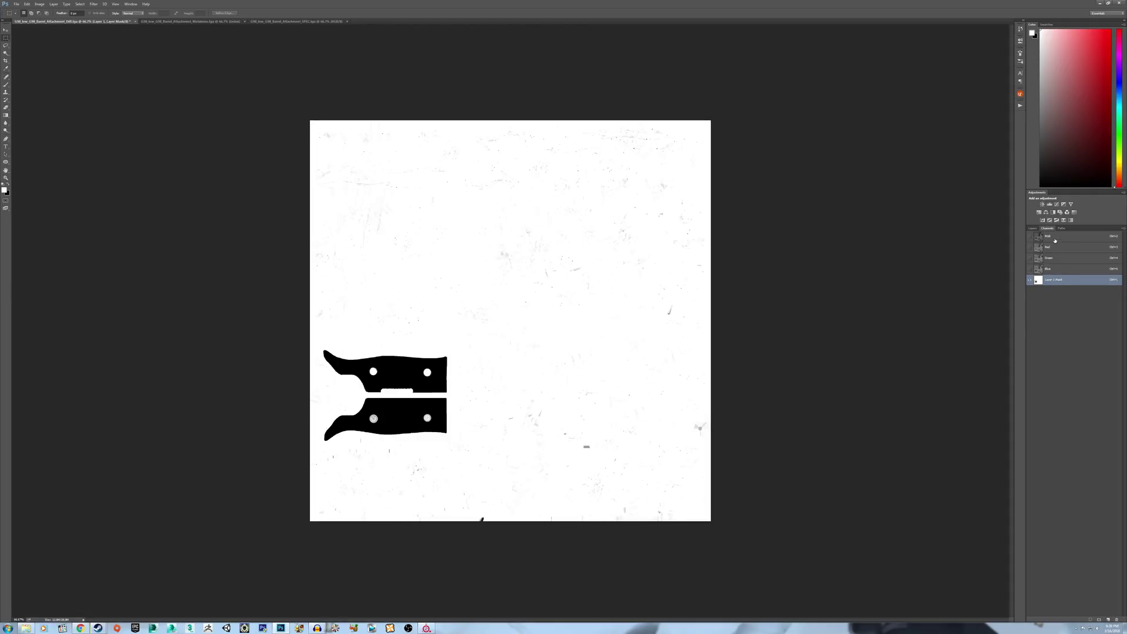
left_click(1055, 238)
left_click(1031, 228)
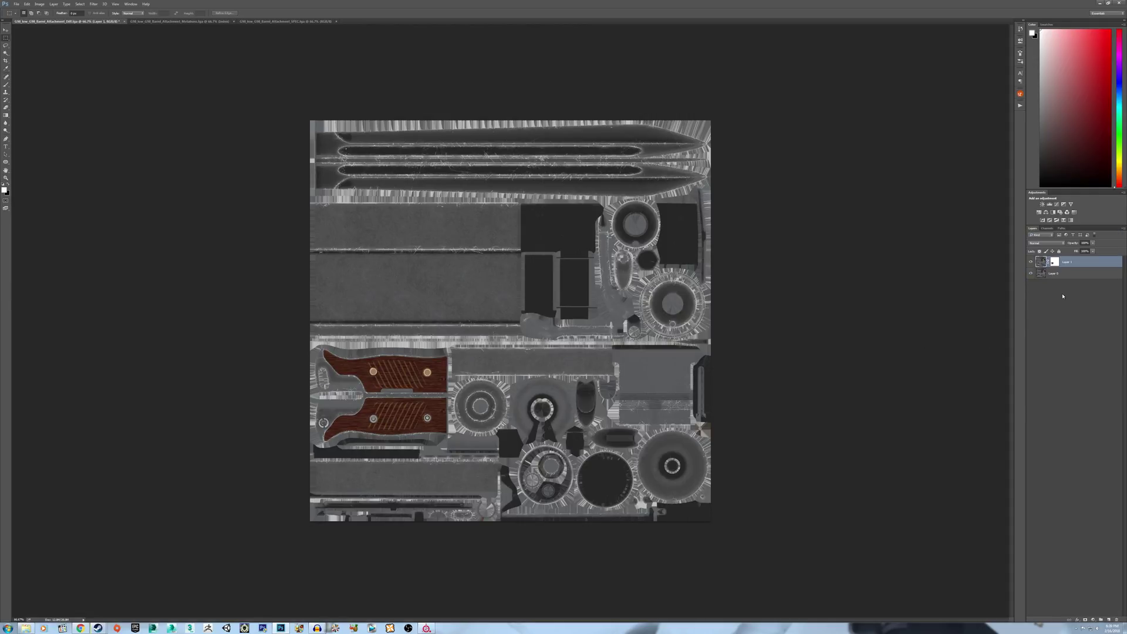
Set the specular Layer 1 to Multiply and open the RGB.tga ambient occlusion texture.
left_click(1043, 243)
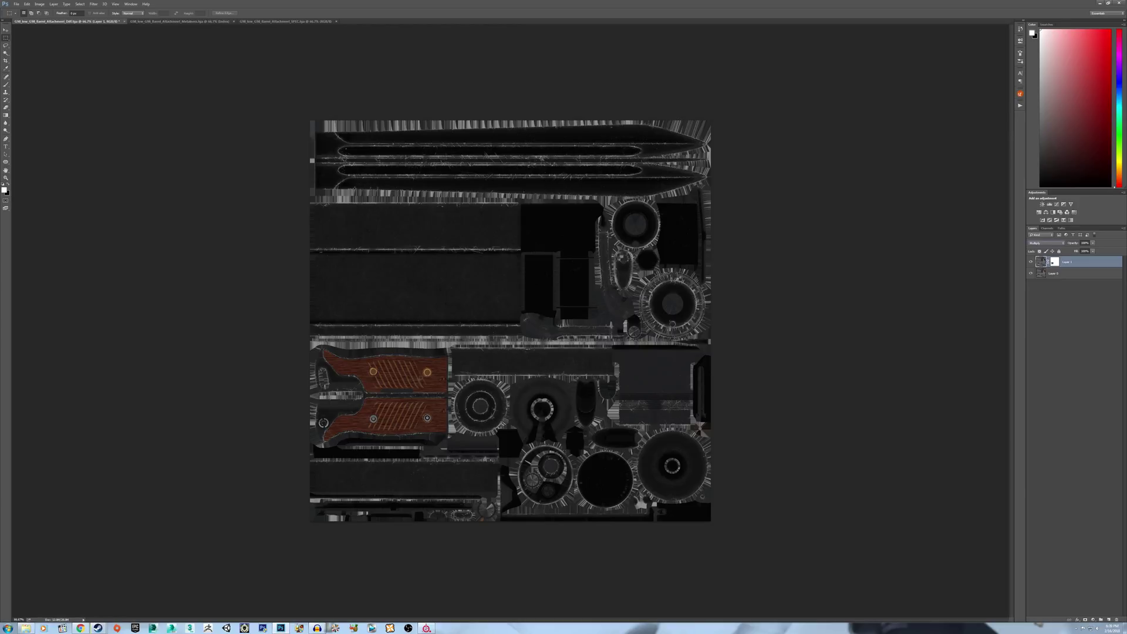
left_click(1031, 264)
left_click(1031, 264)
left_click(16, 4)
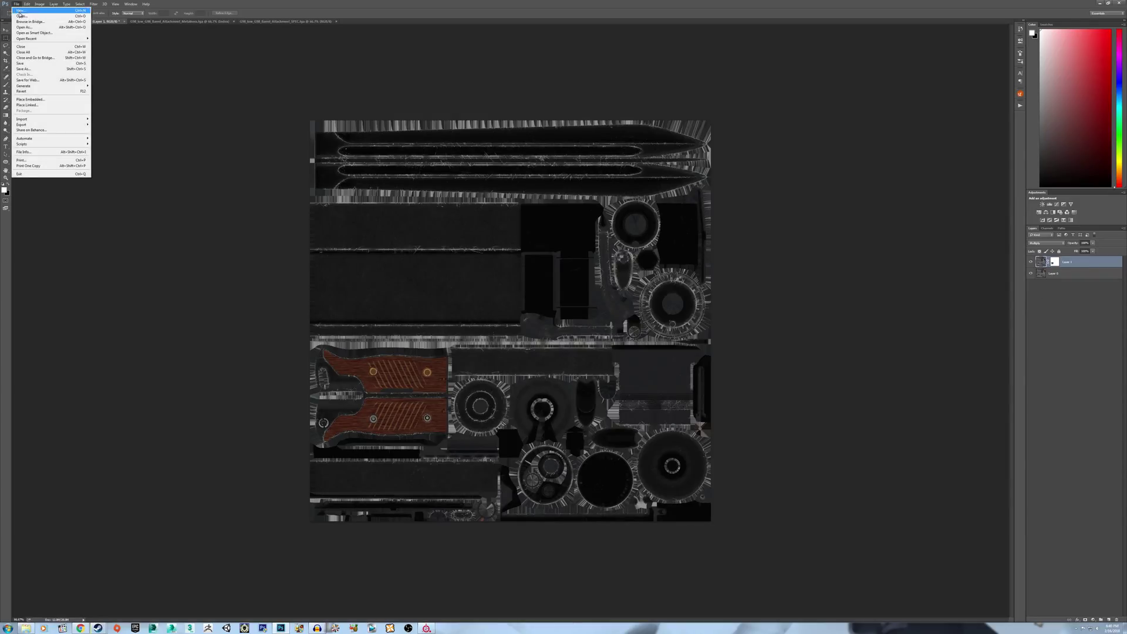
left_click(26, 16)
double_click(675, 343)
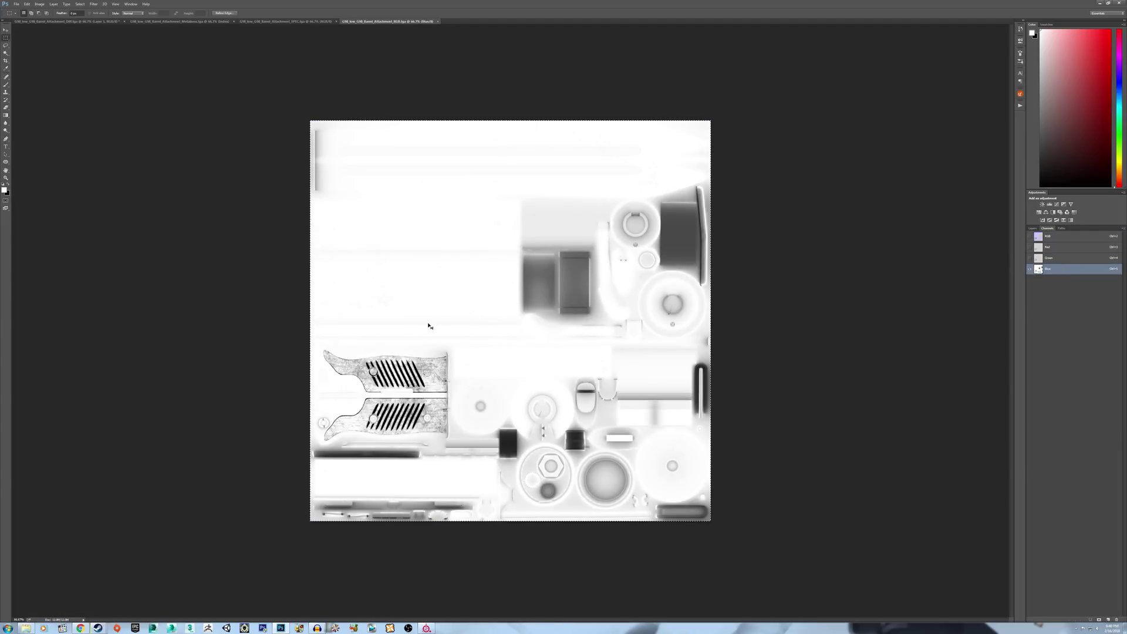
Paste the AO as a Multiply layer at about 25% opacity, then delete it.
left_click(59, 21)
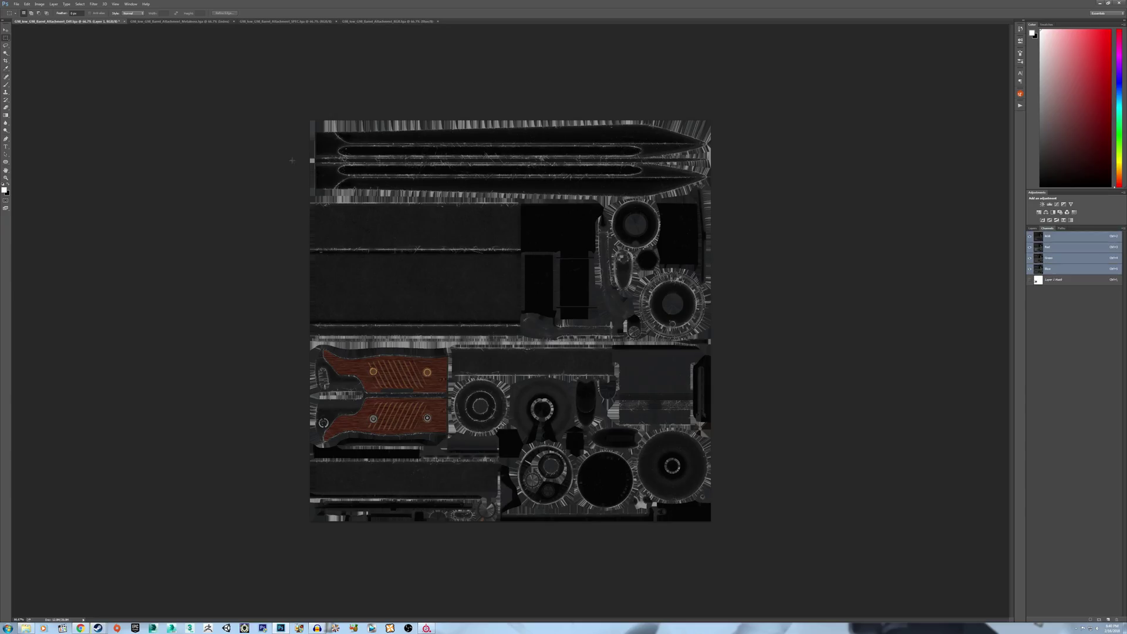
left_click(1033, 229)
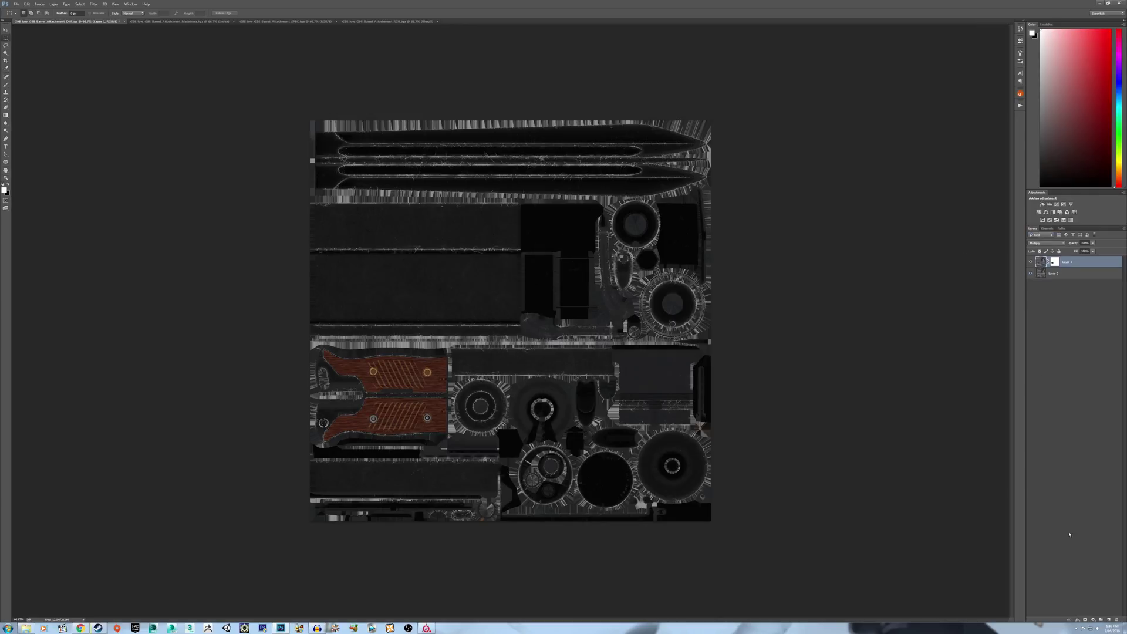
left_click(1109, 619)
key("ctrl+v")
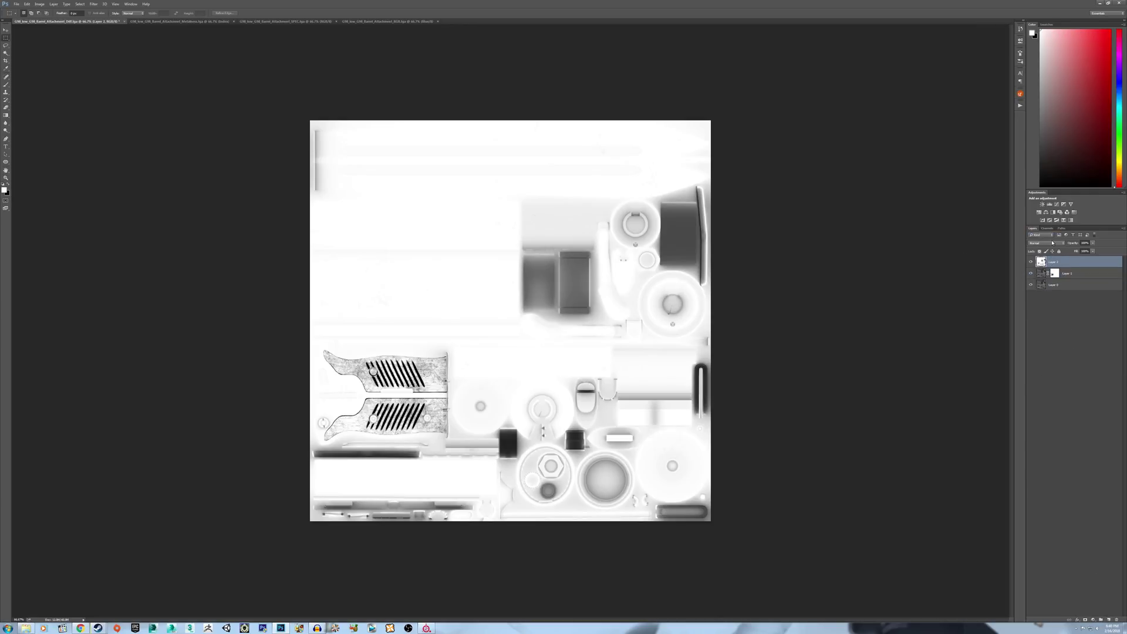
left_click(1045, 242)
left_click(1048, 260)
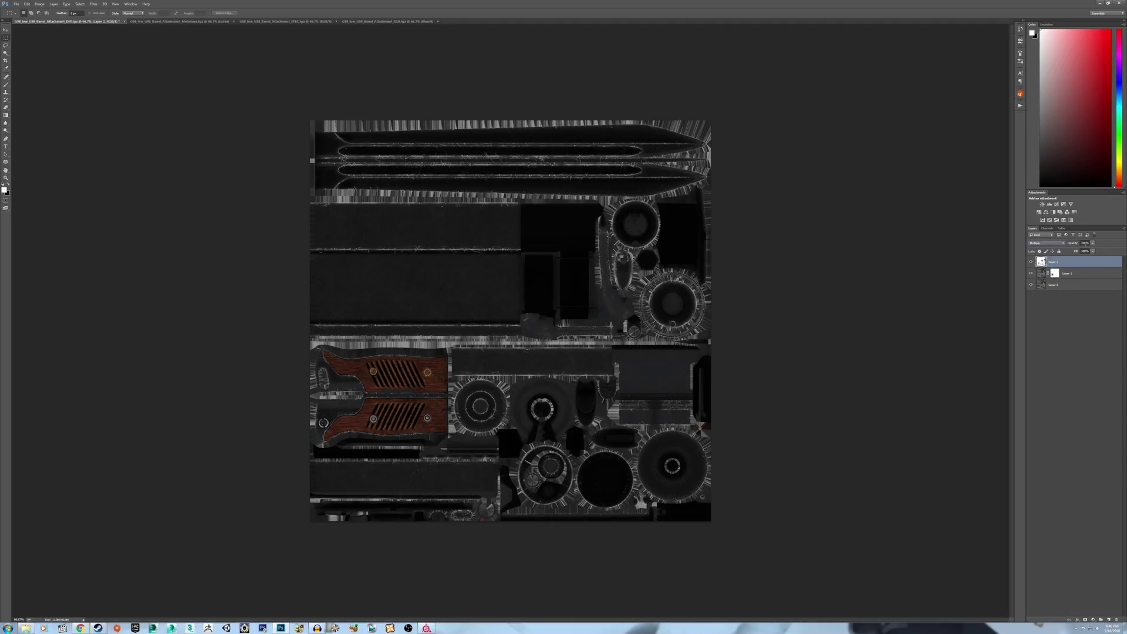
left_click(1093, 243)
left_click_drag(1073, 252, 1073, 251)
mouse_move(1073, 252)
left_mouse_down()
mouse_move(1093, 252)
mouse_move(1071, 254)
left_mouse_up()
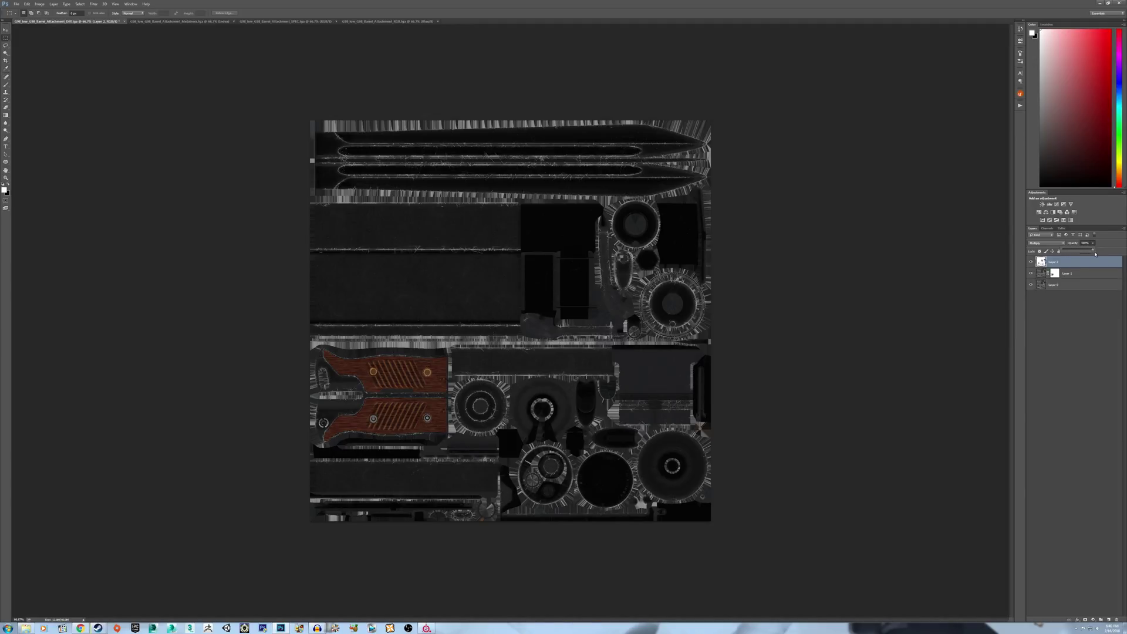
left_click_drag(1095, 254, 1074, 254)
key("Delete")
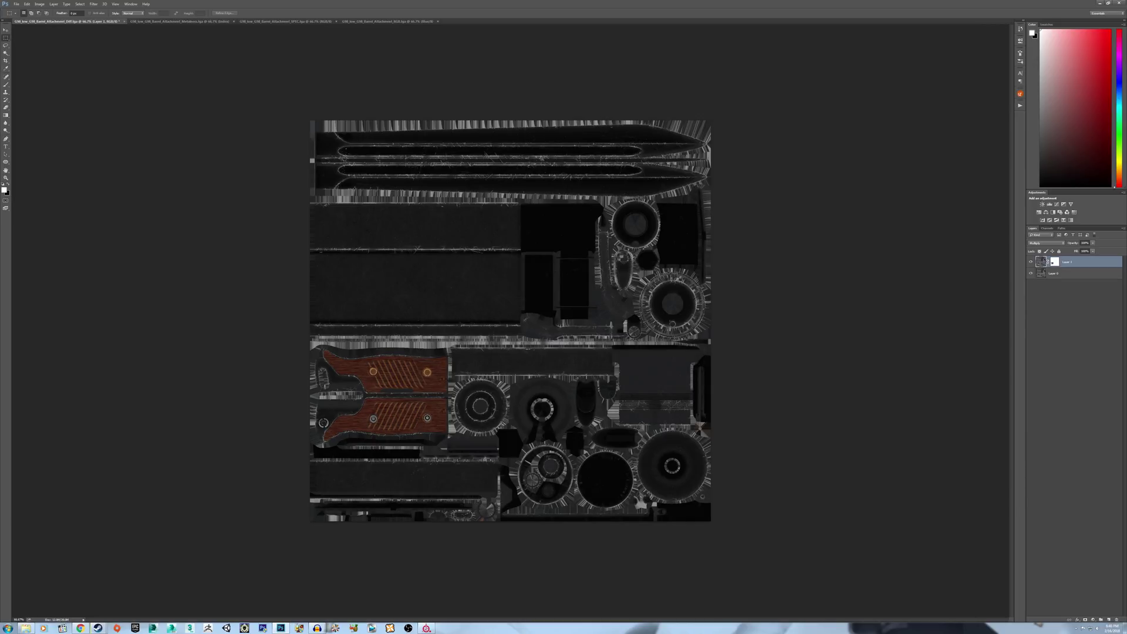
Save the diffuse as Targa, replacing G98_Barrel_Attachment_Diff.tga with default Targa options.
key("ctrl+shift+s")
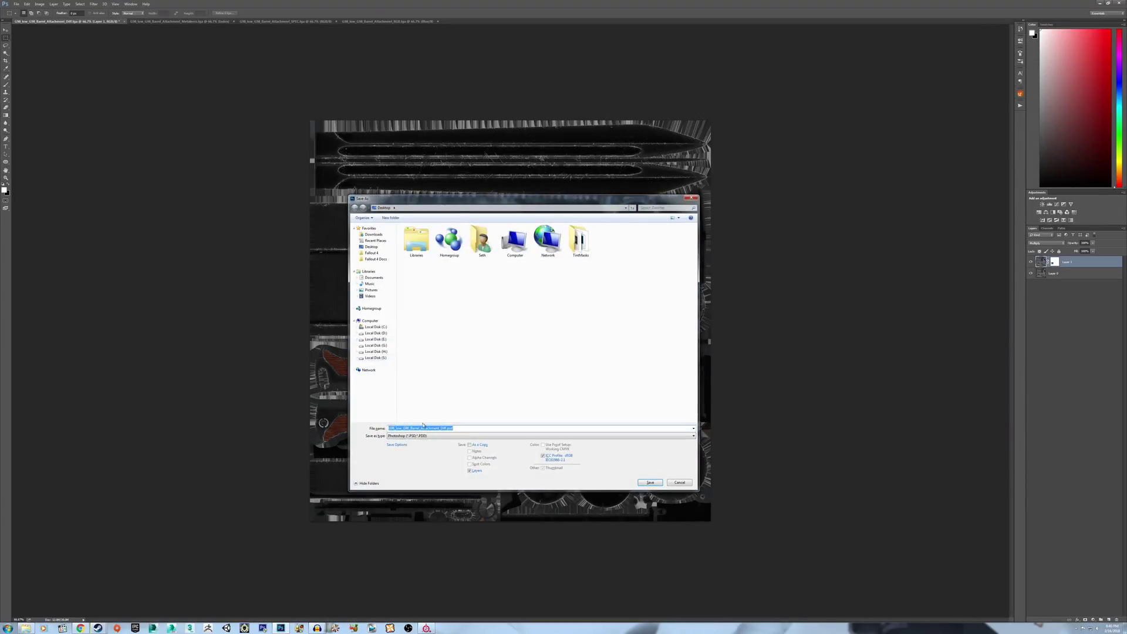
left_click(423, 435)
left_click(432, 531)
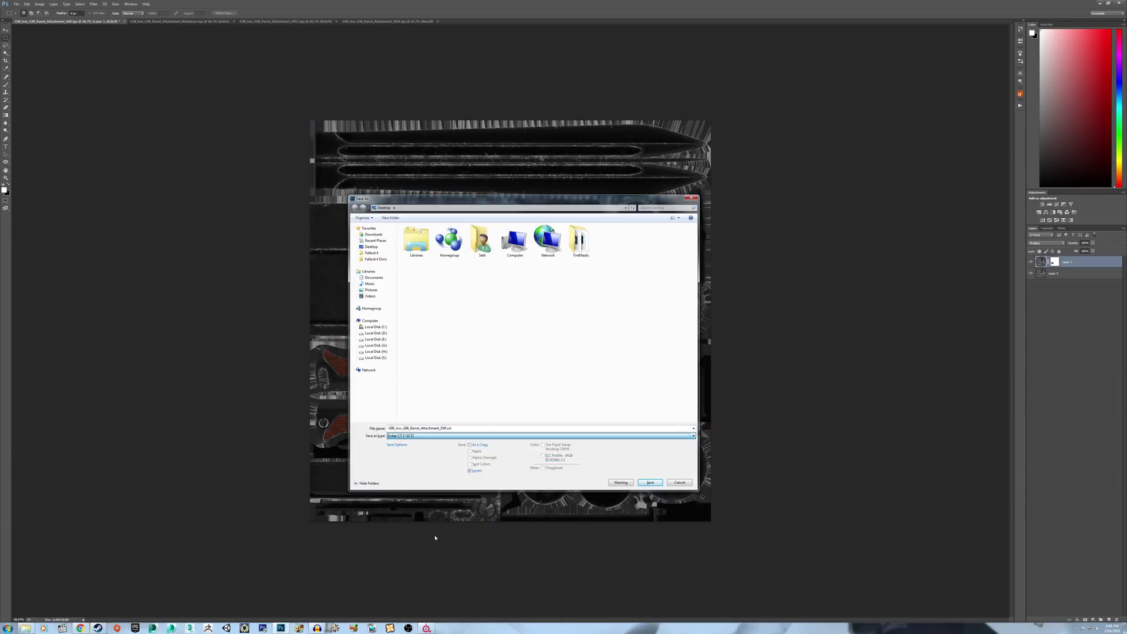
left_click(422, 436)
left_click(433, 537)
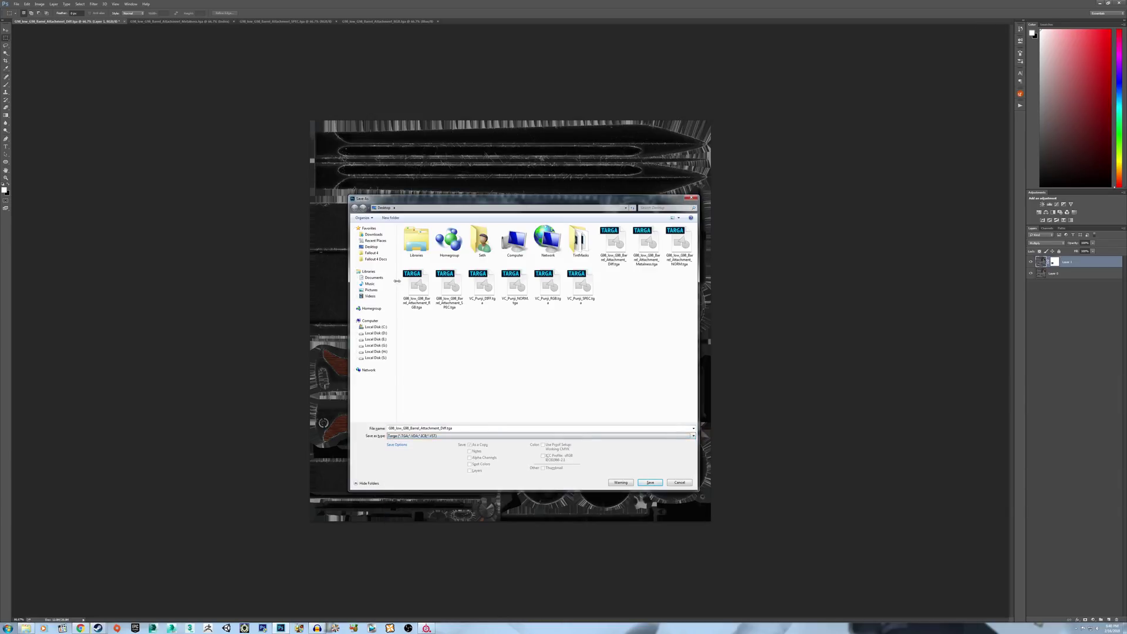
left_click(650, 482)
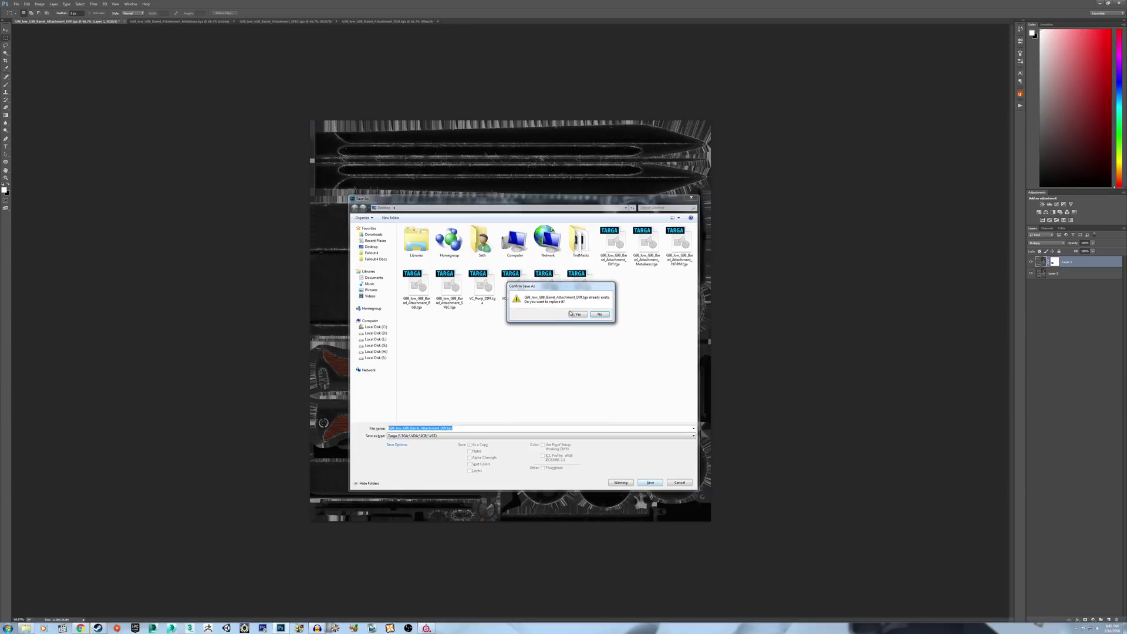
left_click(574, 314)
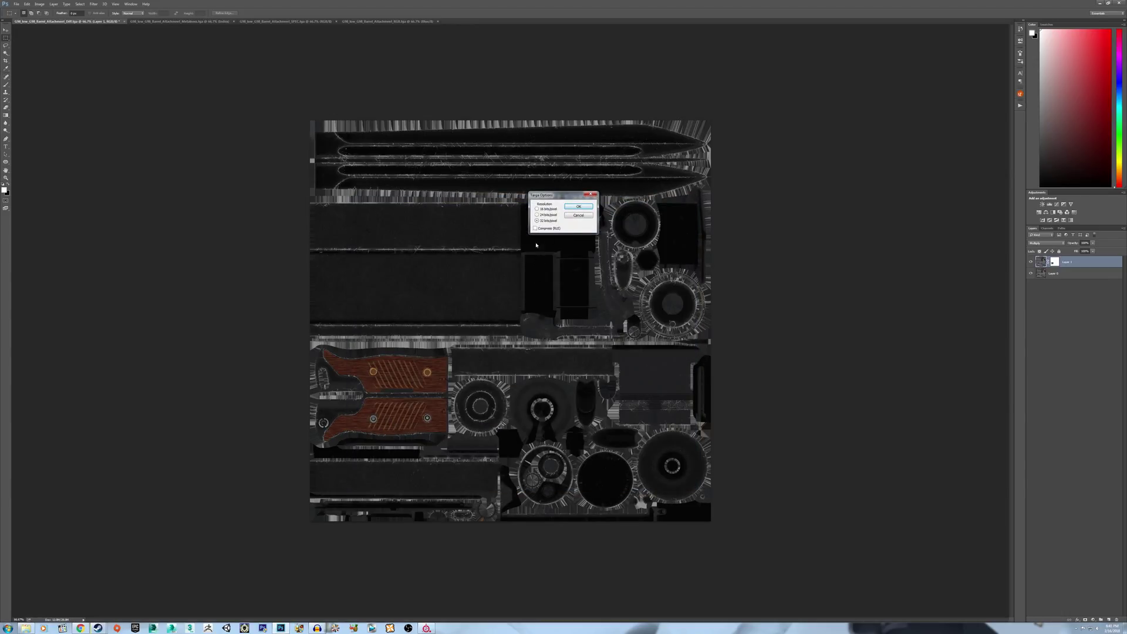
left_click(572, 207)
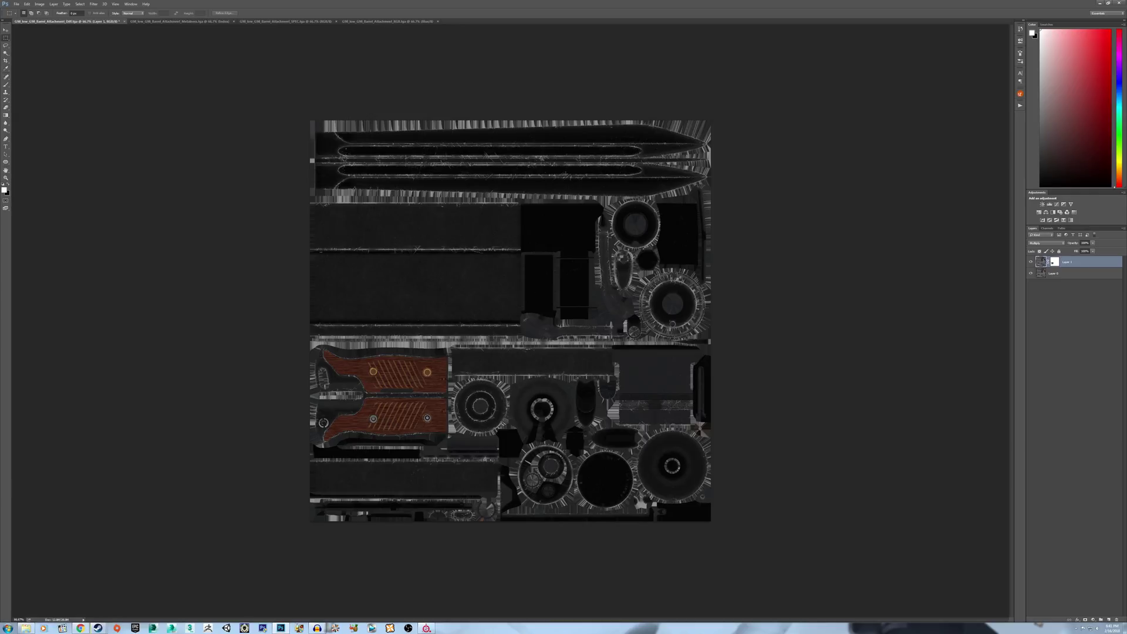
left_click(17, 4)
Choose File > Open to browse the Desktop's textures and FBX models.
left_click(27, 18)
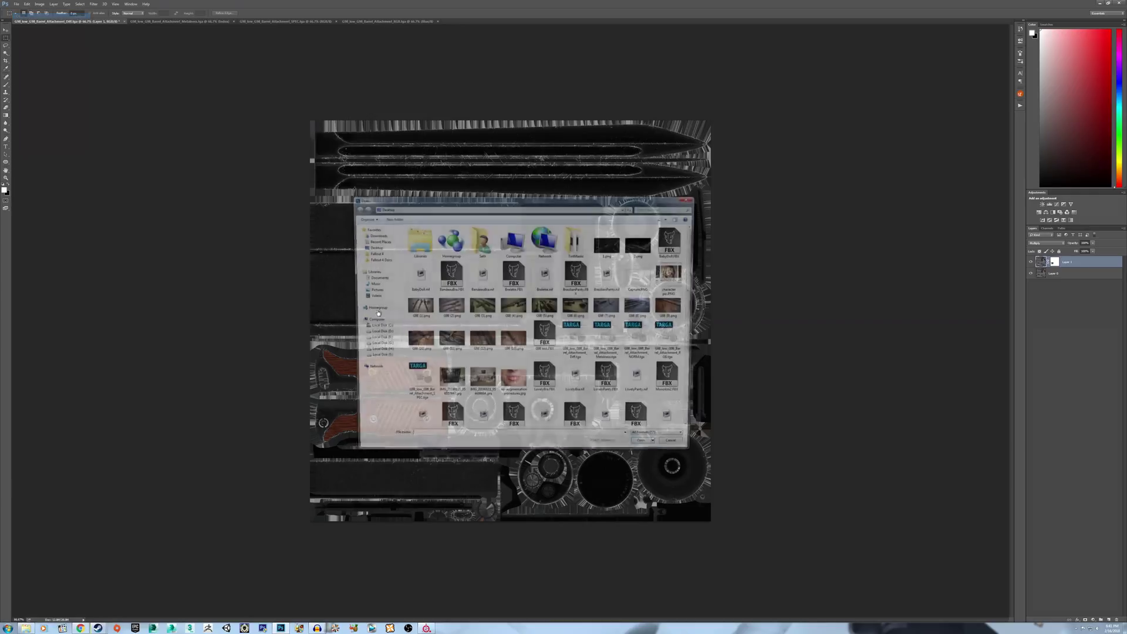